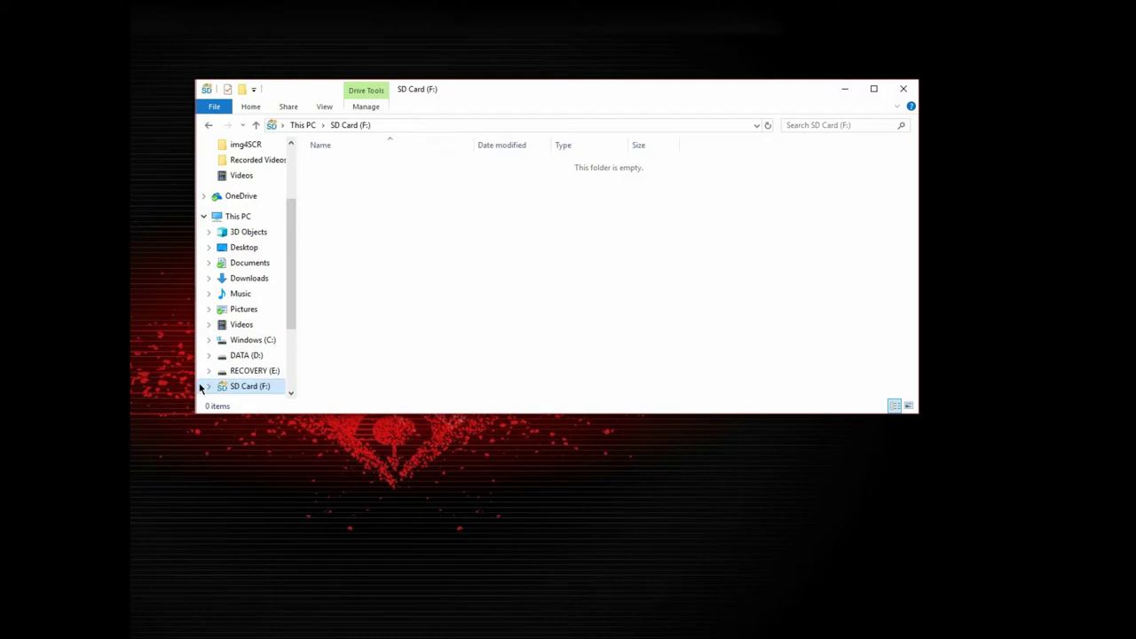
Step: Quick-format SD Card (F:) with the FAT (Default) file system, then reopen the empty drive
click(240, 391)
right_click(241, 391)
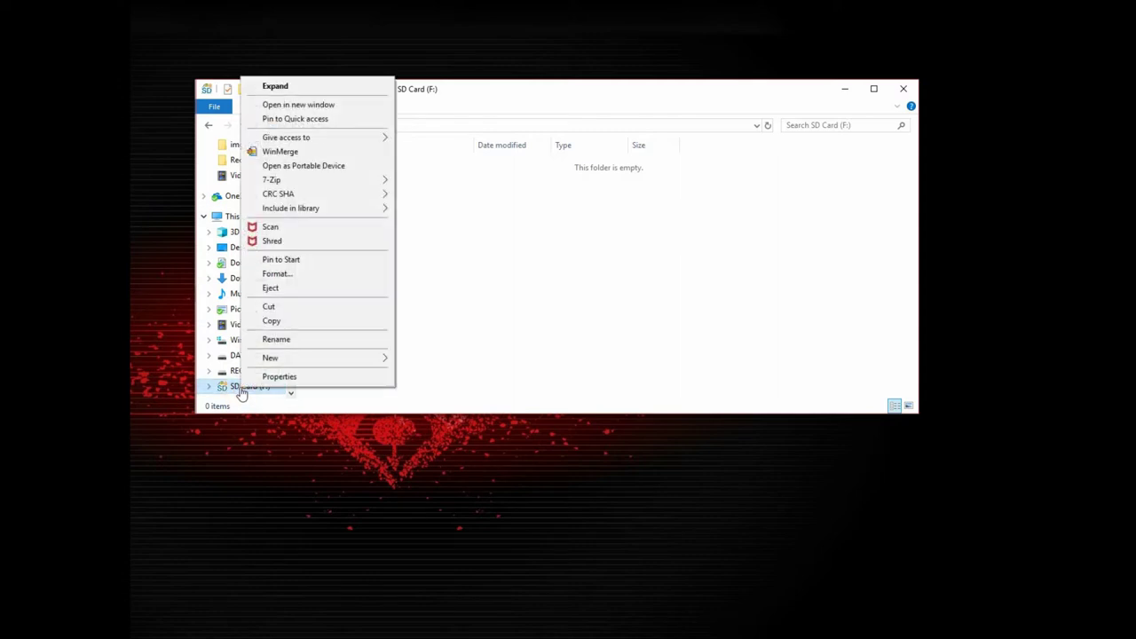
click(293, 274)
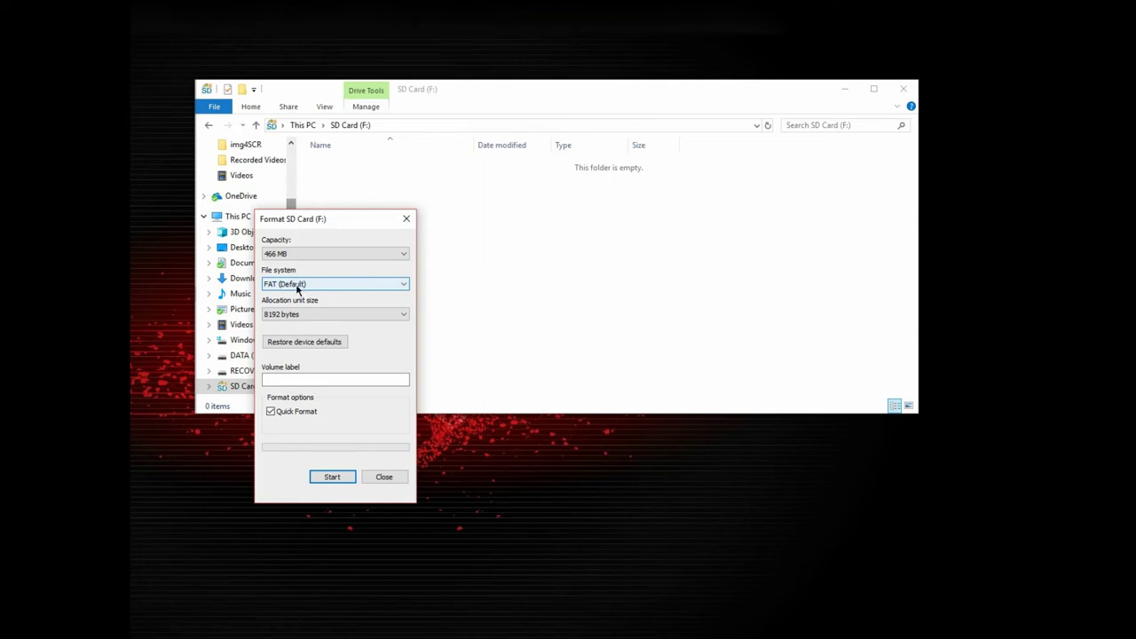
click(299, 284)
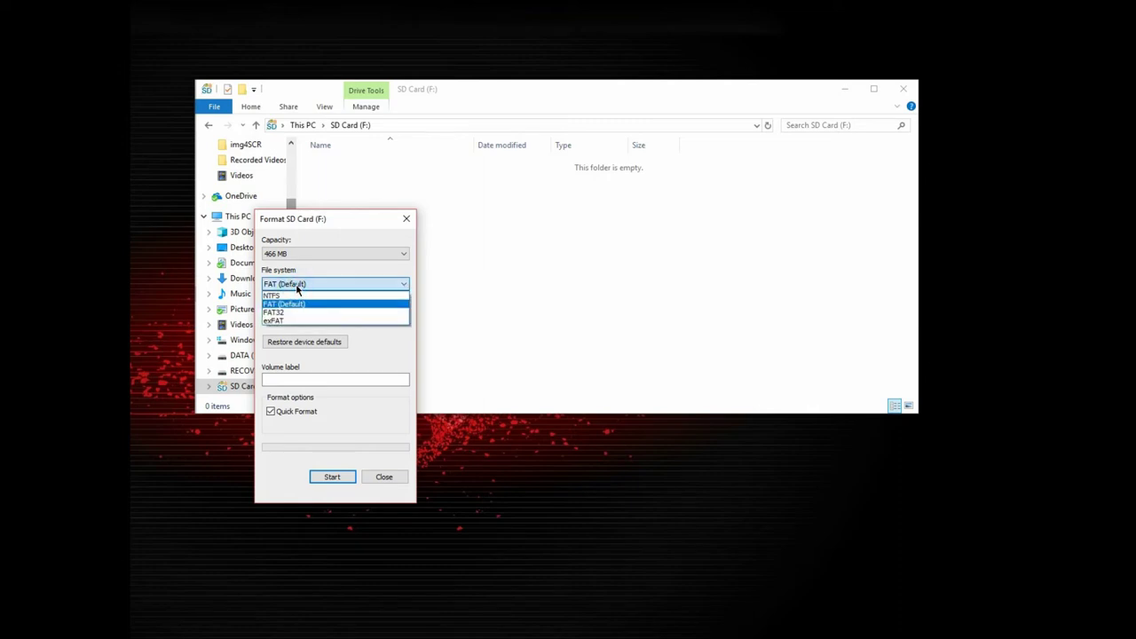
click(297, 288)
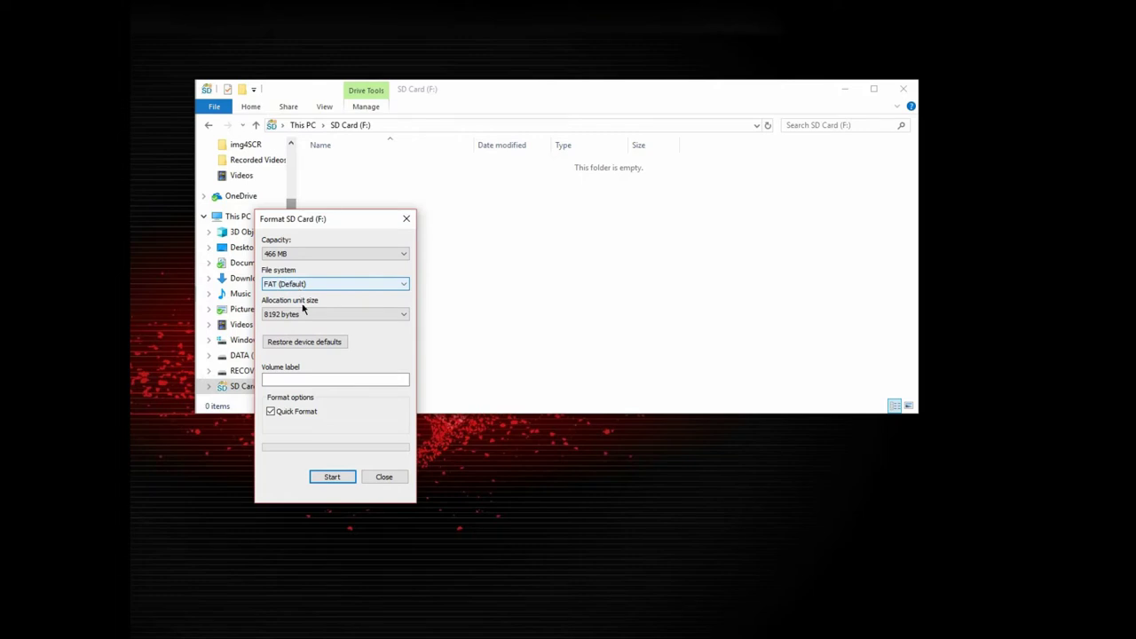
click(343, 476)
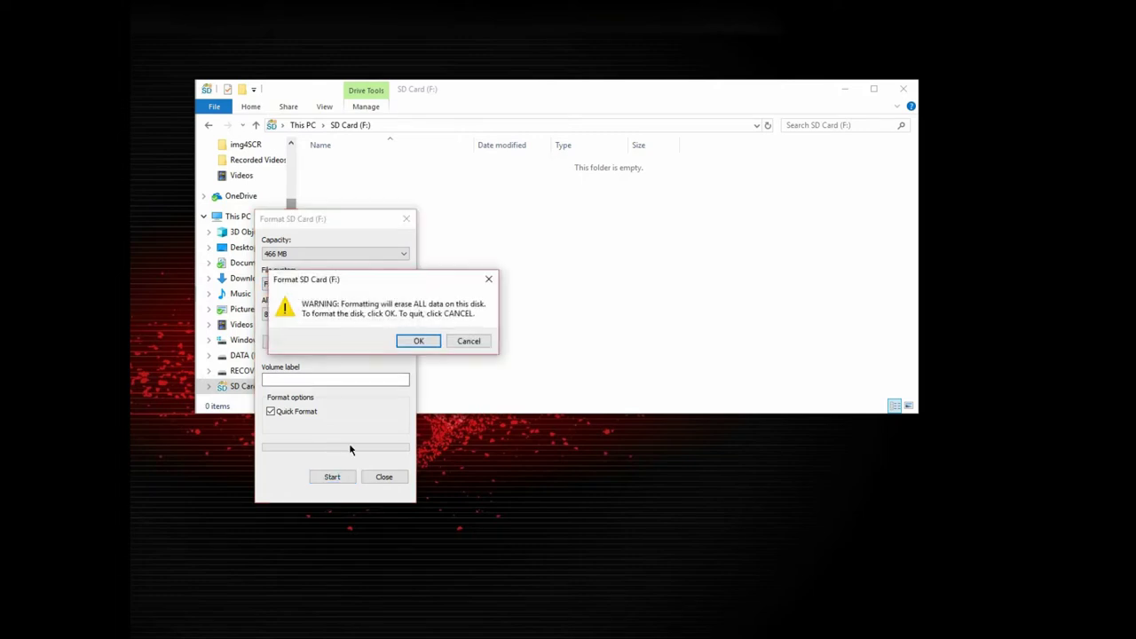
click(418, 341)
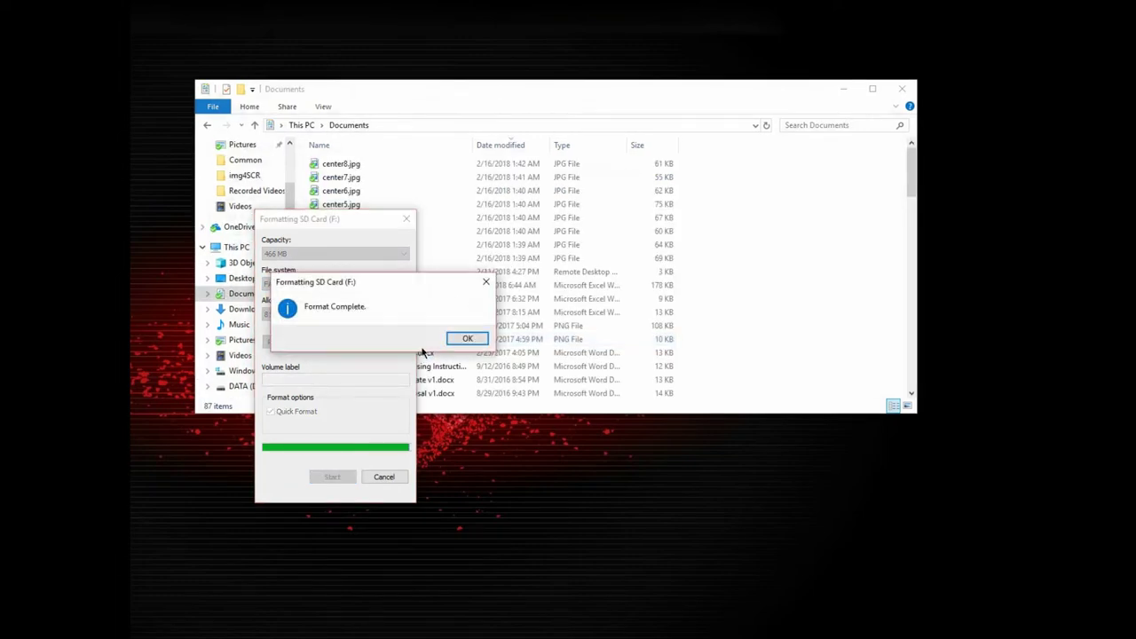
click(468, 339)
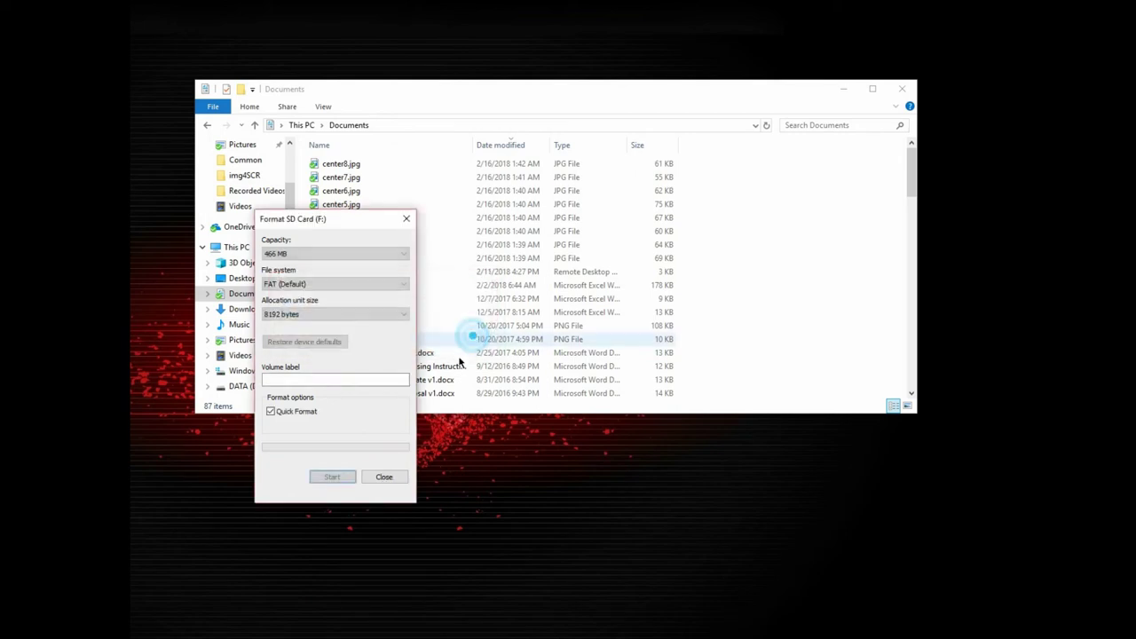
click(384, 475)
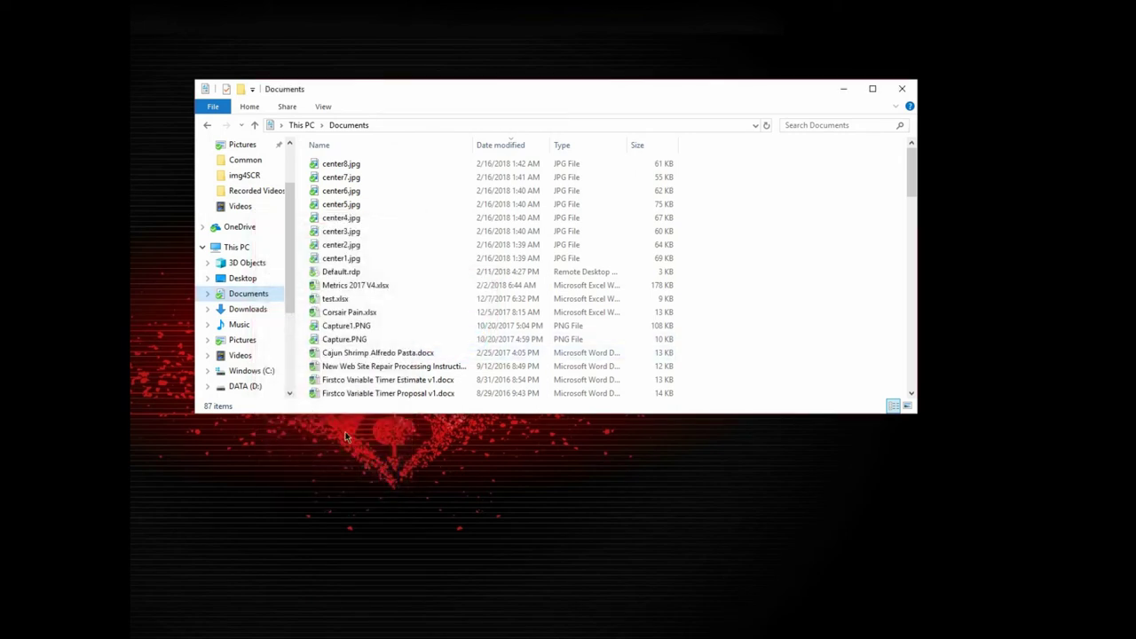
scroll(251, 379, down, 1)
click(247, 370)
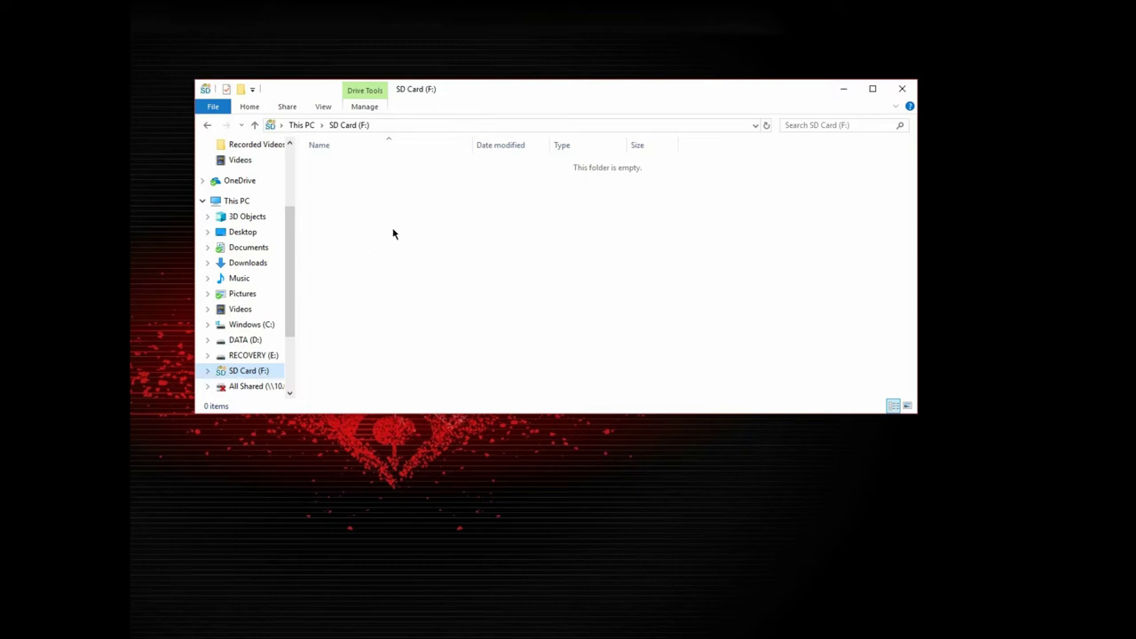
Step: Create a new folder named Common in the SD card root
right_click(393, 234)
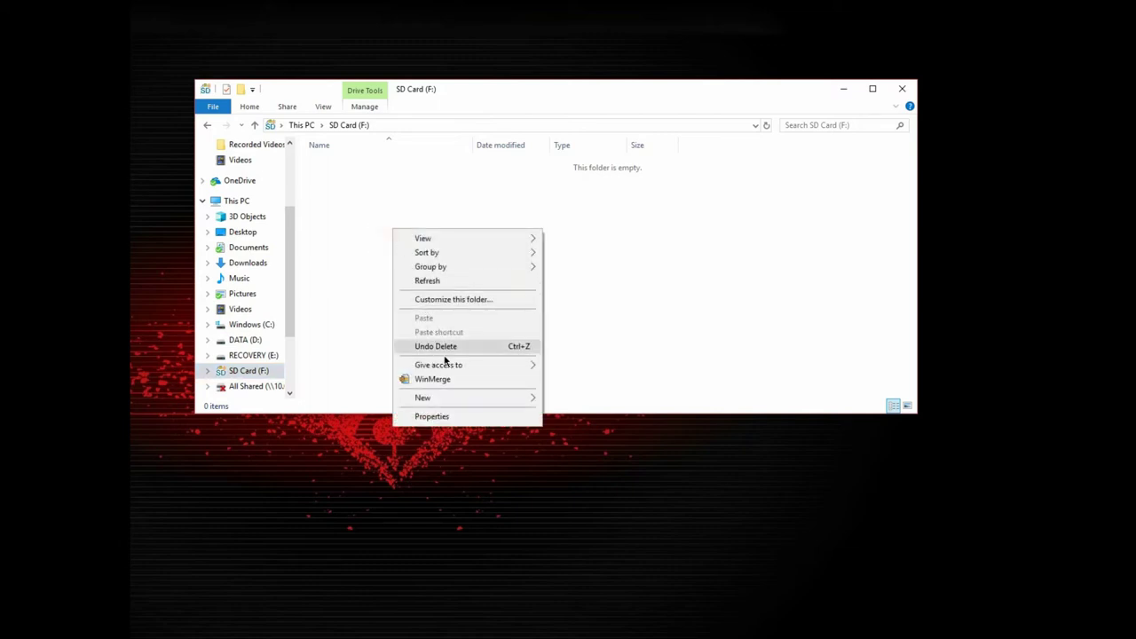
mouse_move(518, 401)
click(569, 400)
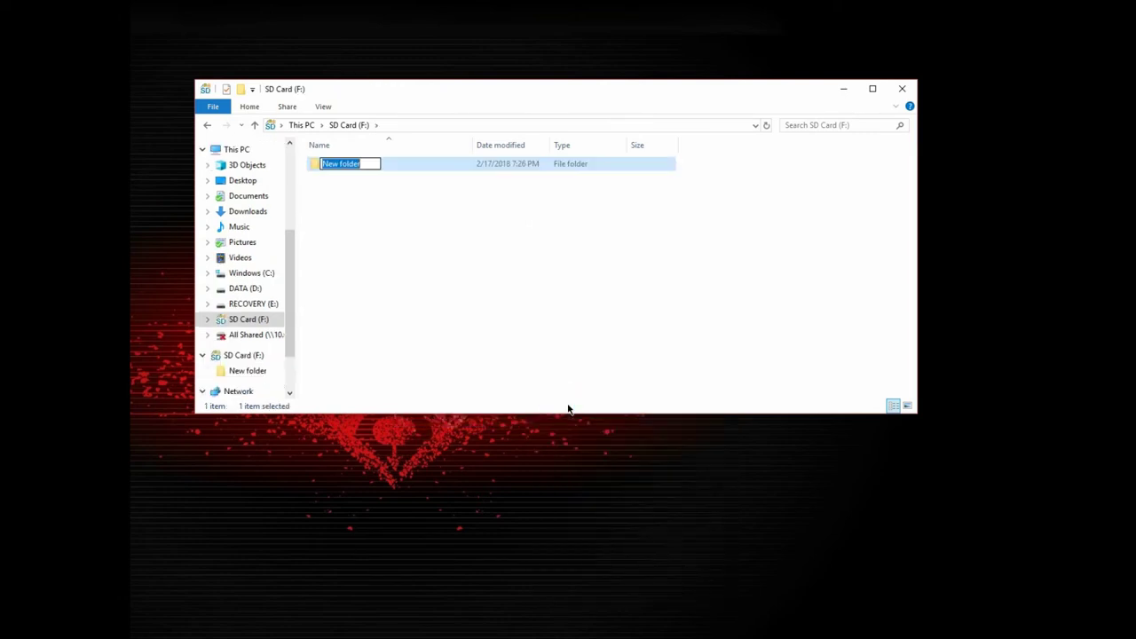
text(Common)
key(Return)
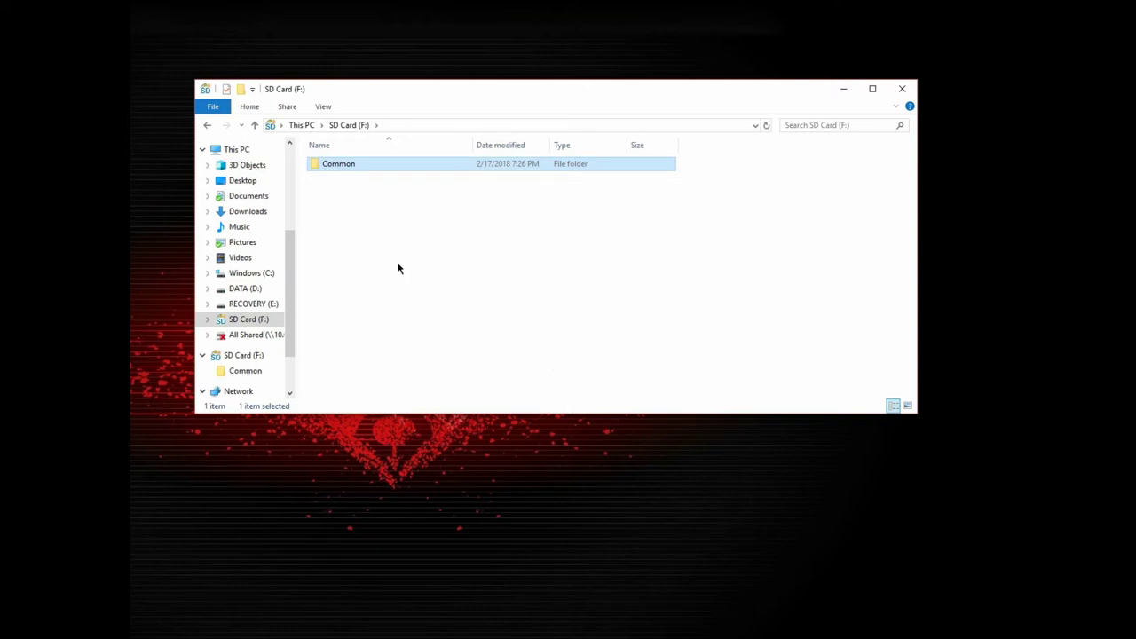
Step: Inside Common, create a new folder named img4SCR
double_click(326, 170)
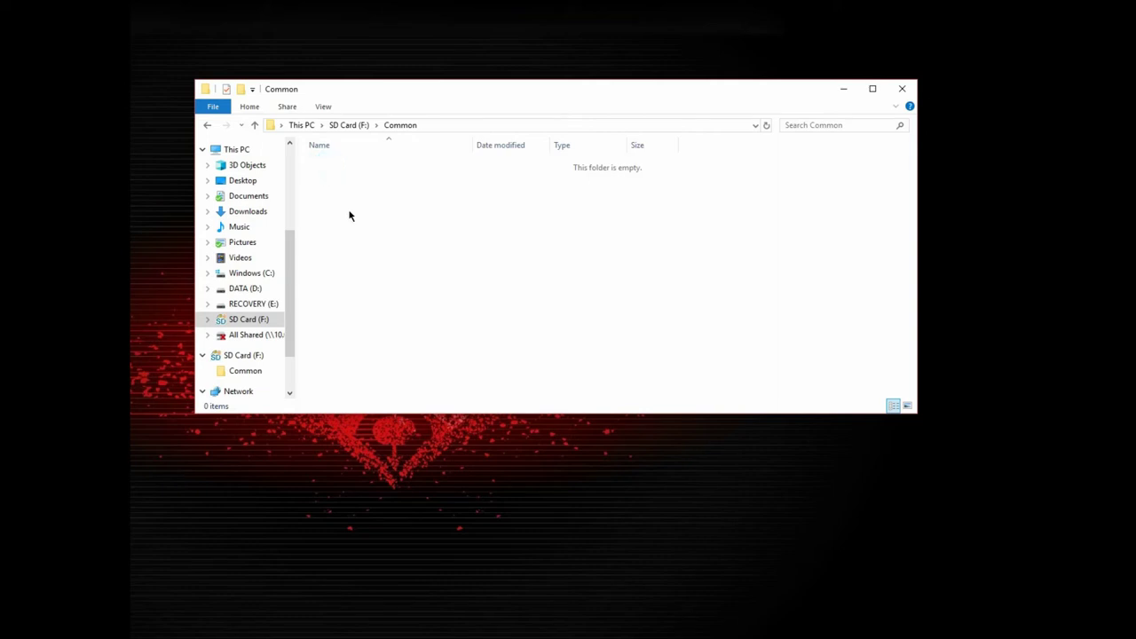
right_click(349, 213)
click(471, 380)
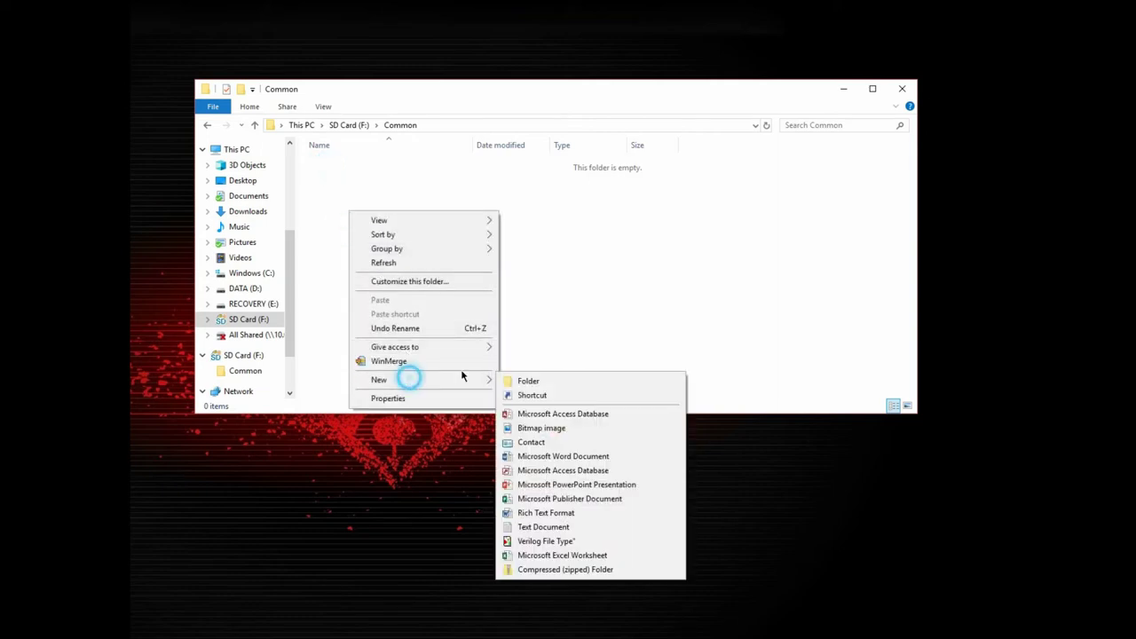
click(524, 379)
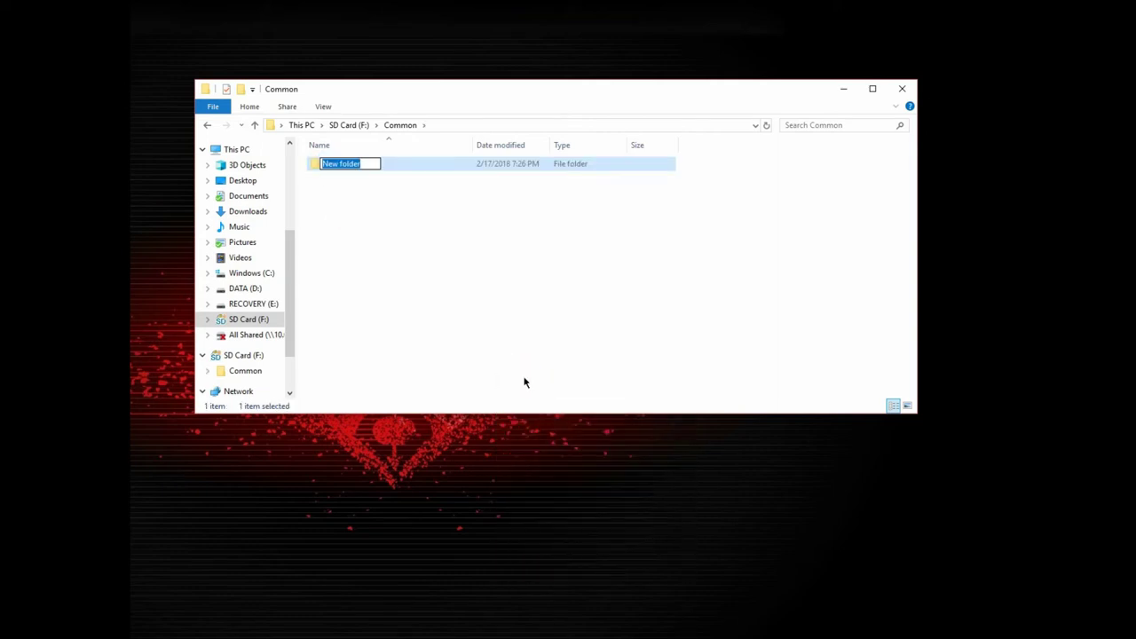
text(img4SCR)
key(Return)
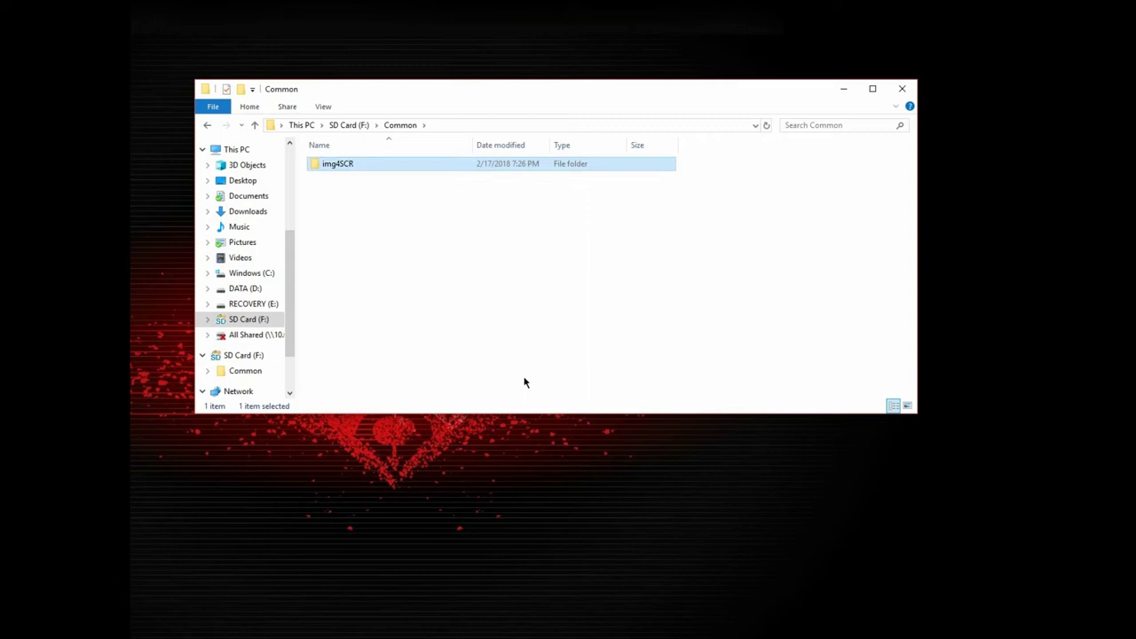
Step: Copy center1.jpg through center8.jpg from Documents and paste them into Common\img4SCR
double_click(344, 167)
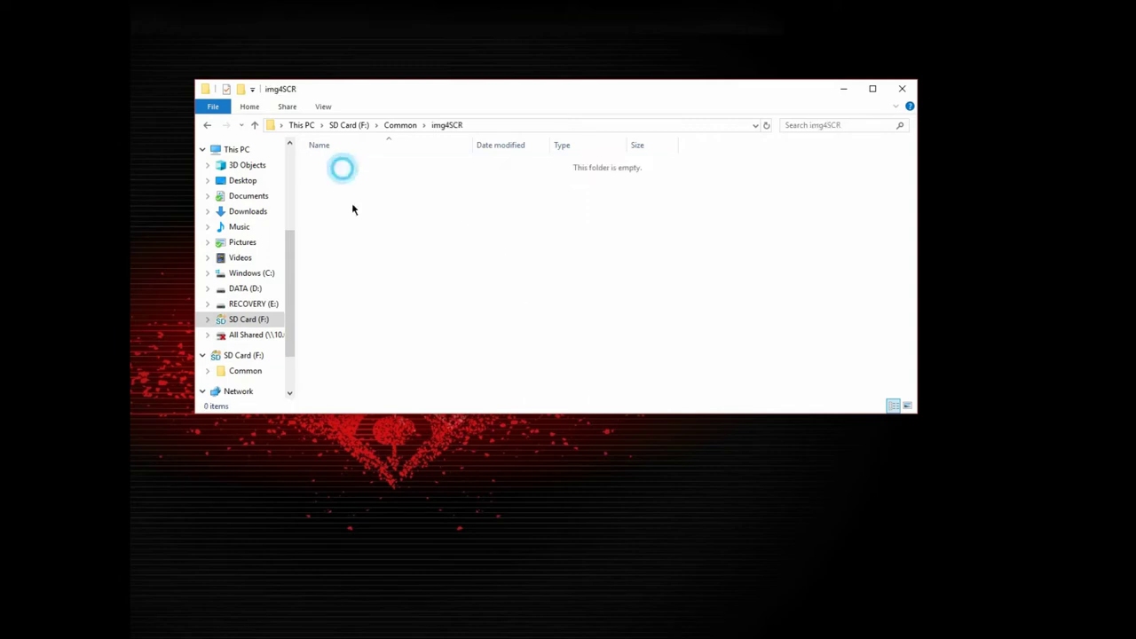
click(354, 210)
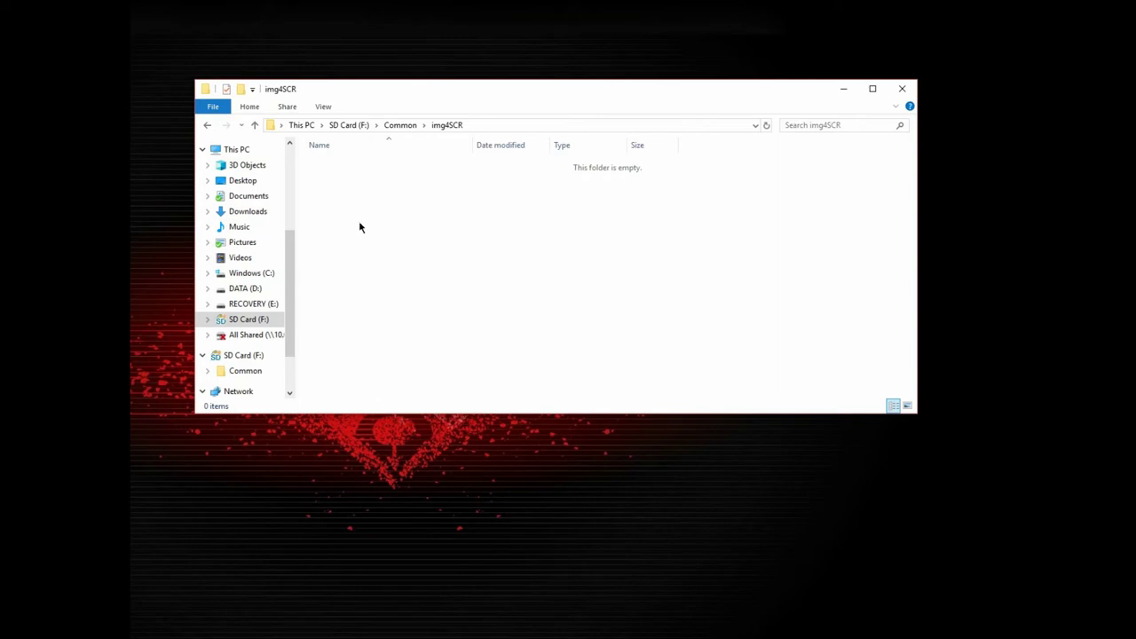
click(238, 200)
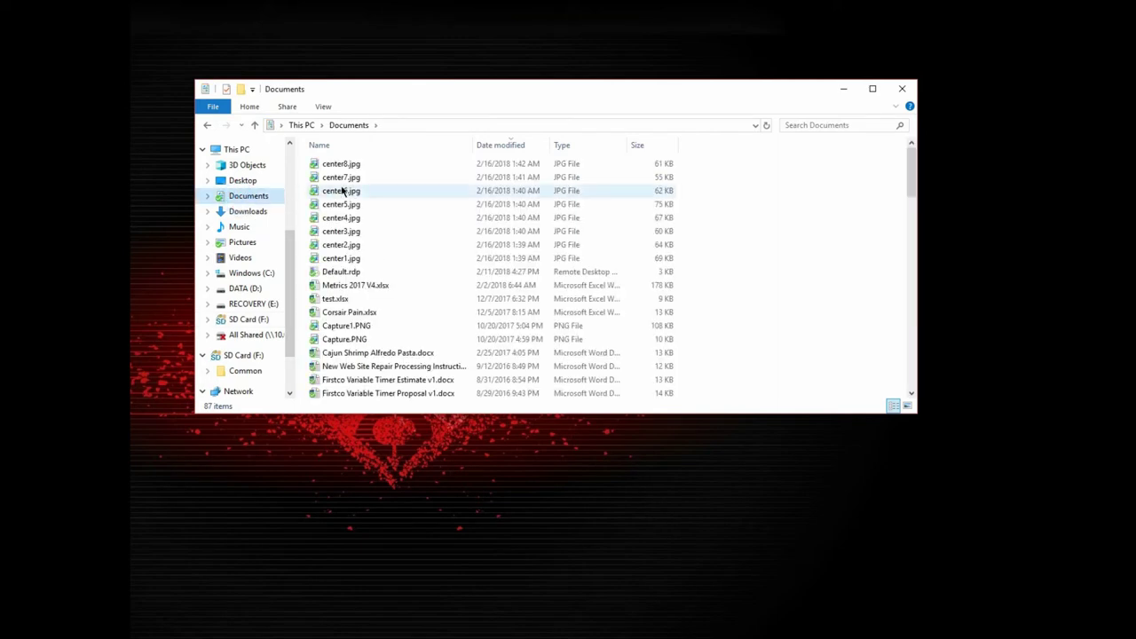
click(342, 166)
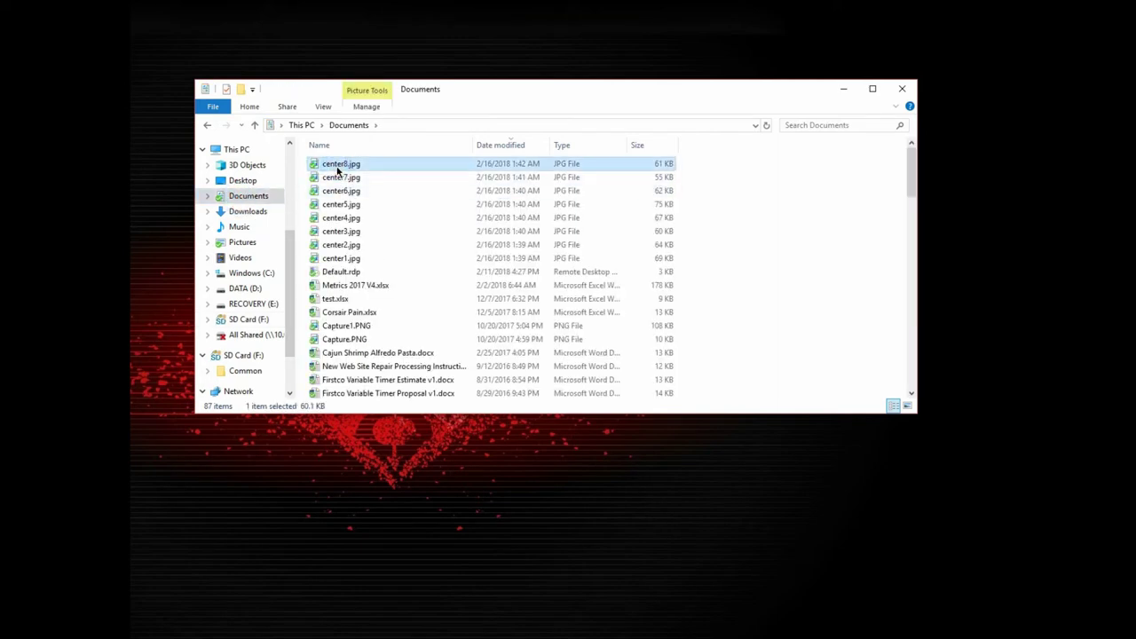
shift+click(344, 259)
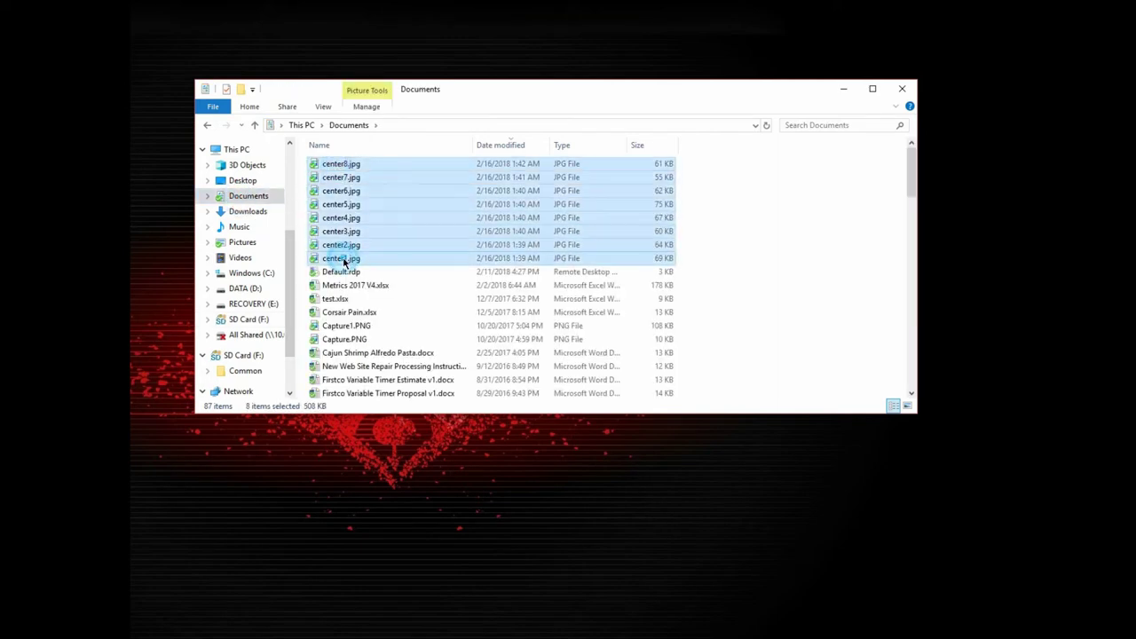
click(246, 370)
double_click(348, 167)
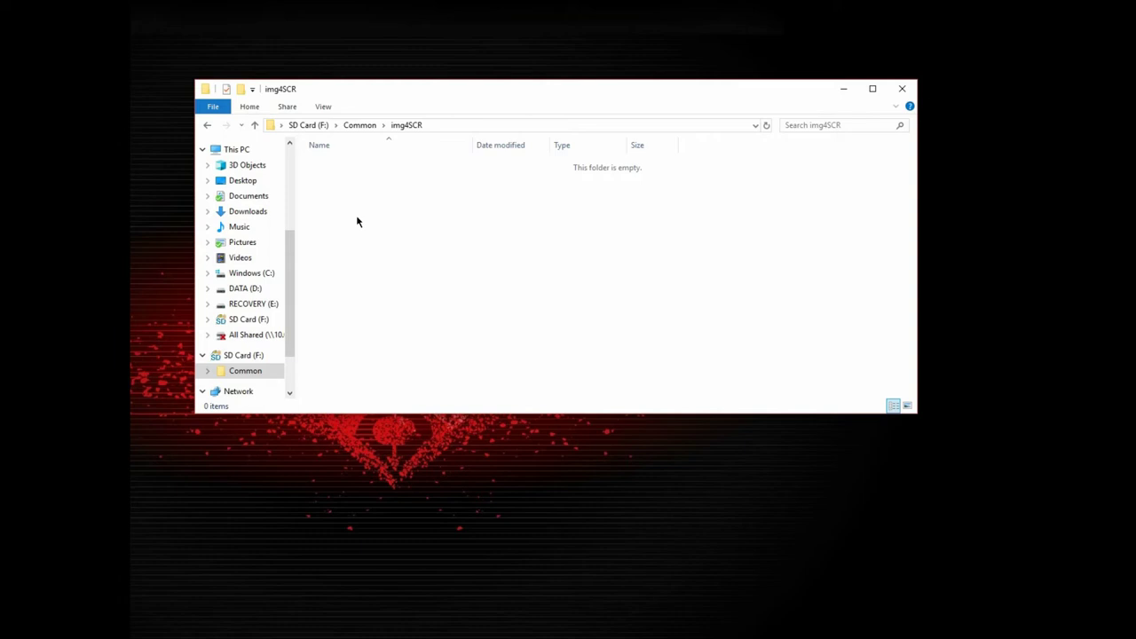
key(ctrl+v)
click(402, 306)
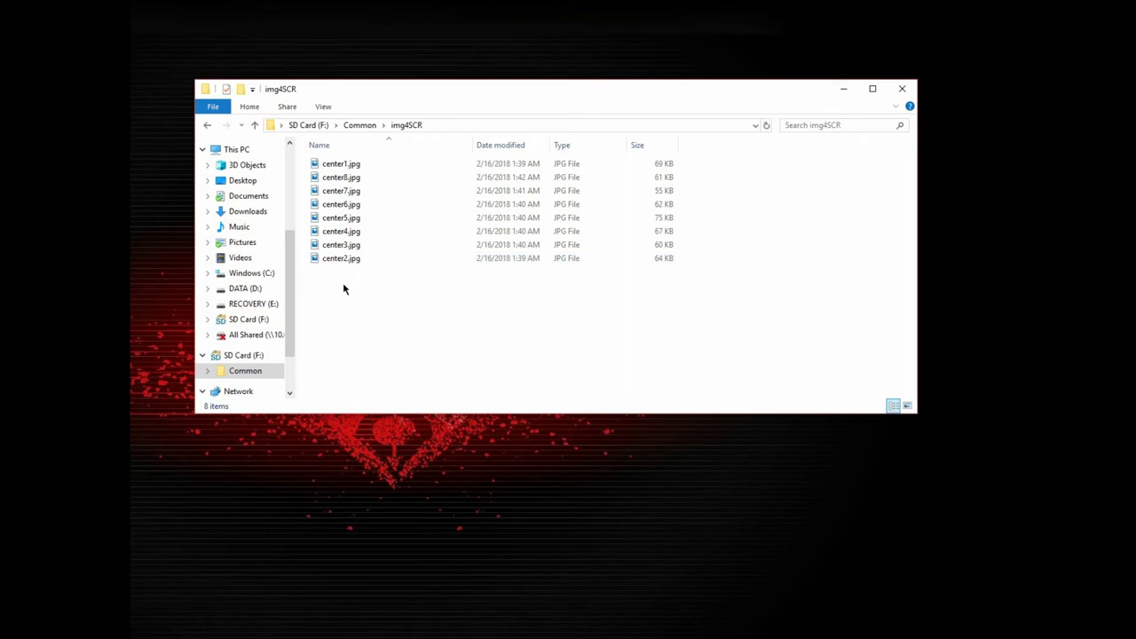
Step: Return to the SD Card (F:) root and clear the file selection
click(241, 356)
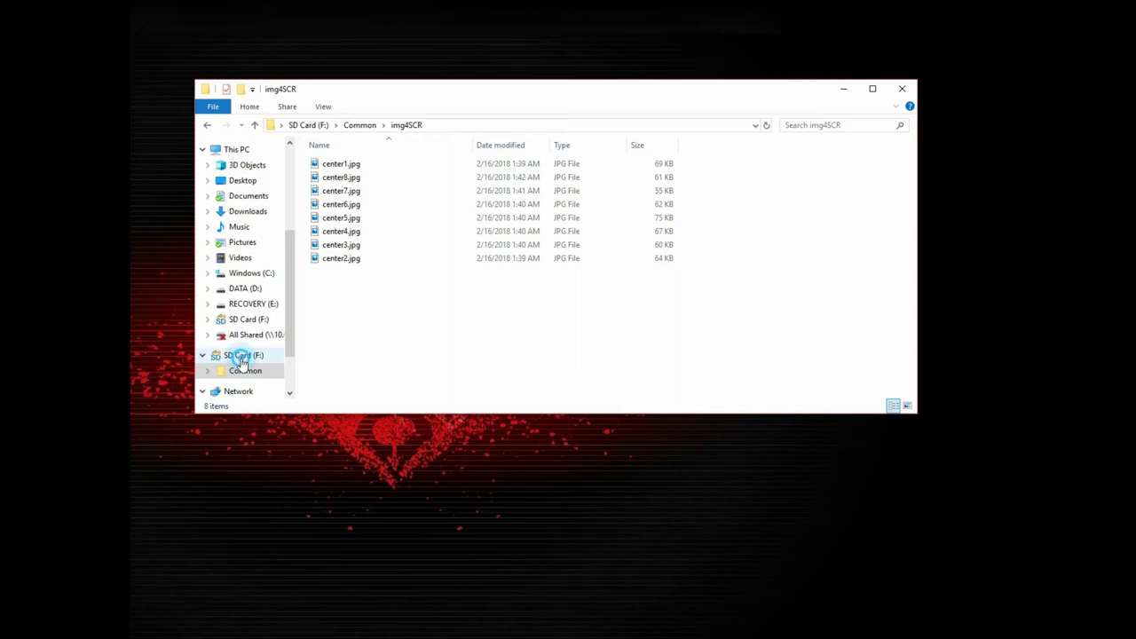
click(364, 210)
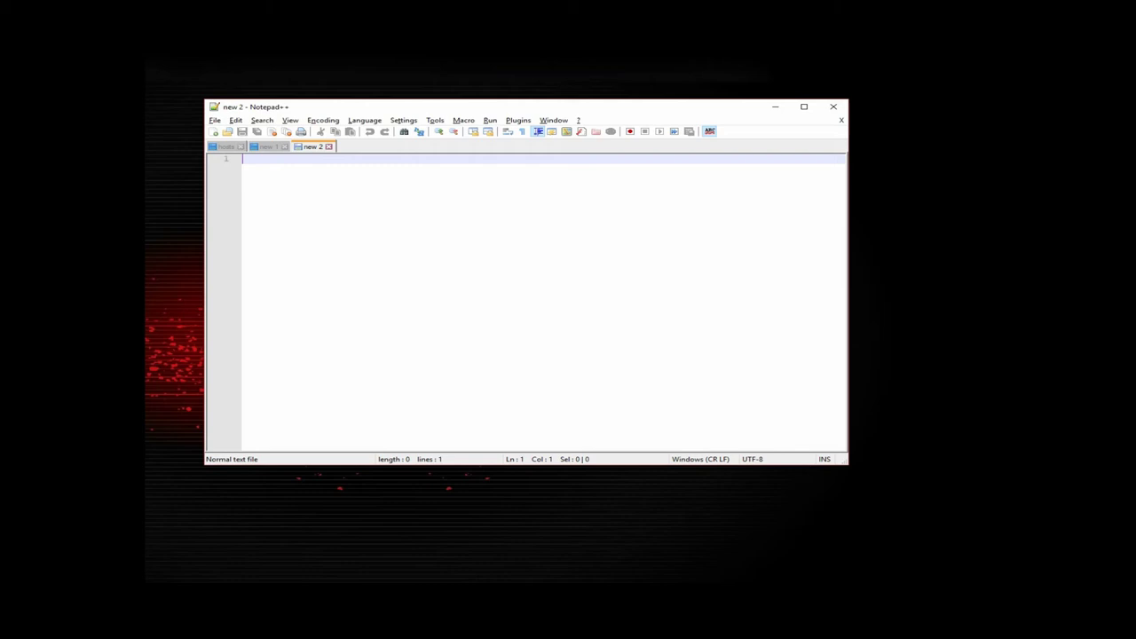
Step: Save the blank Notepad++ document as update.acu in the SD Card (F:) root
click(214, 119)
click(262, 217)
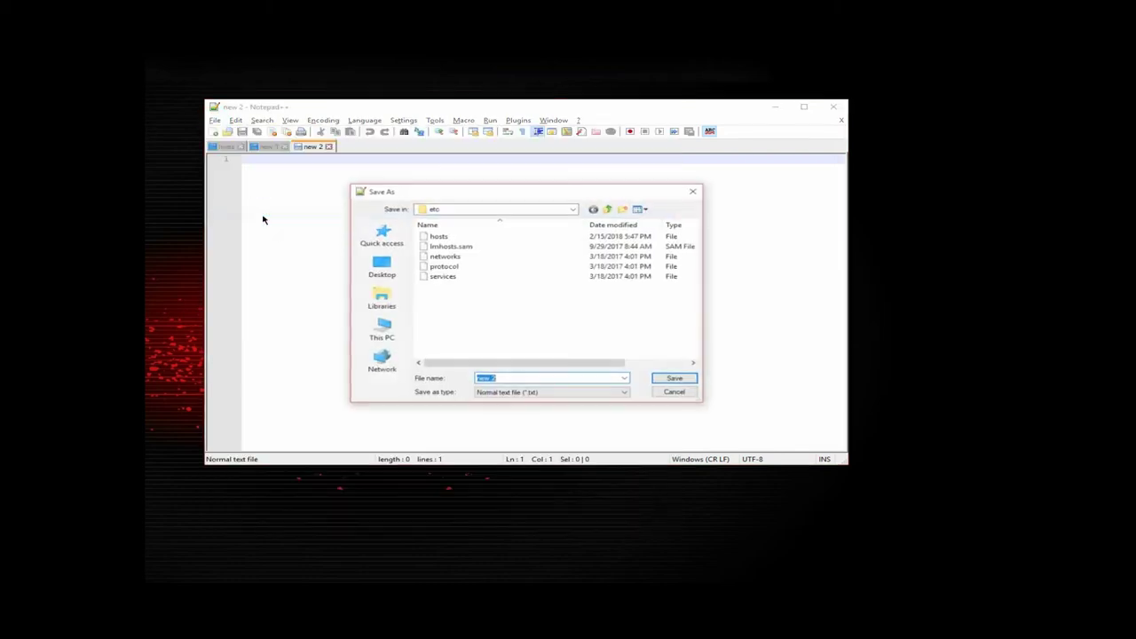
click(382, 330)
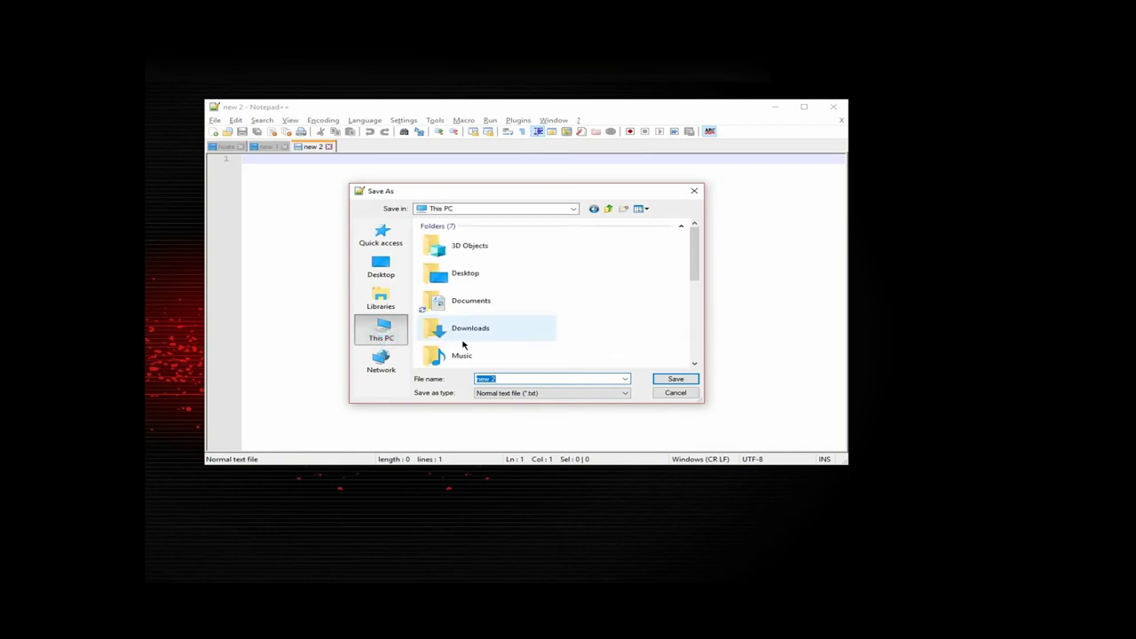
scroll(466, 345, down, 5)
double_click(469, 312)
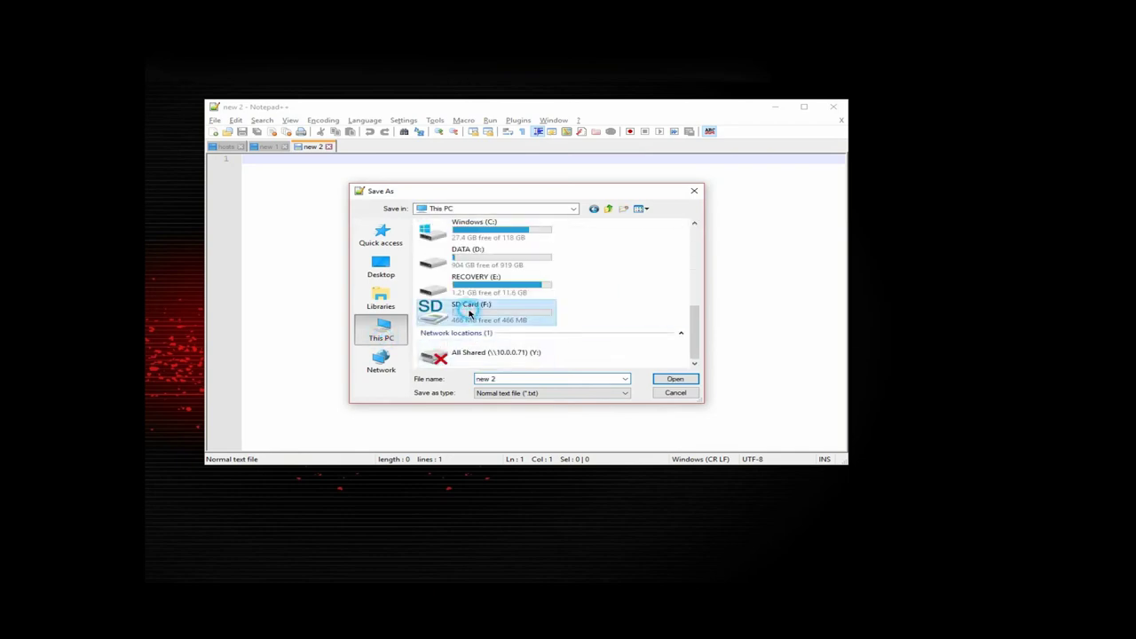
click(507, 379)
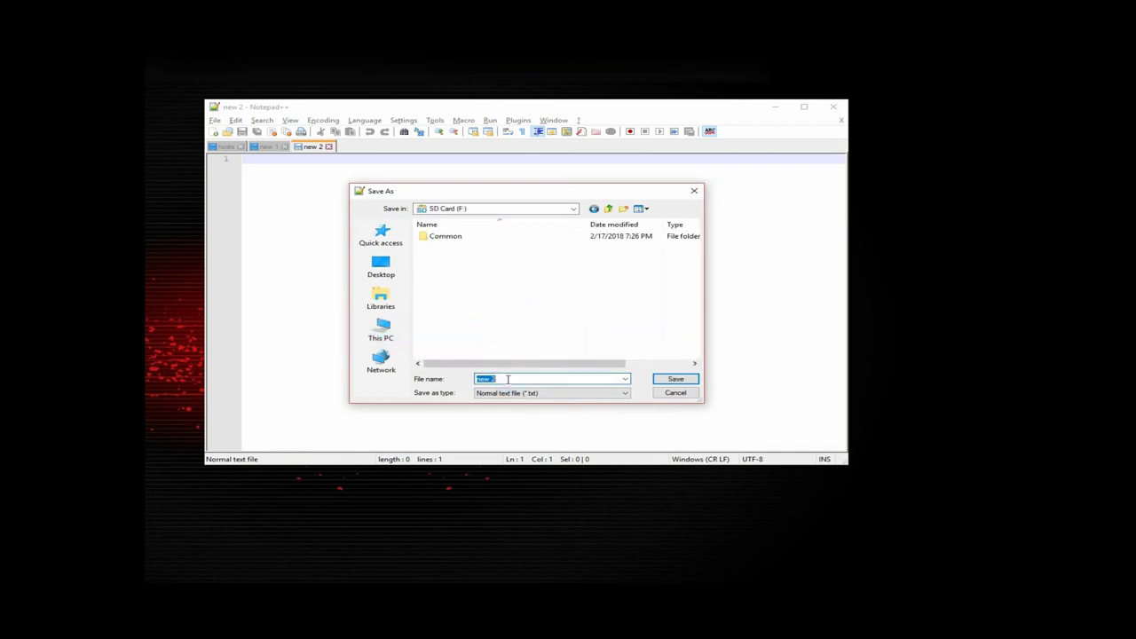
text(update.acu)
key(Return)
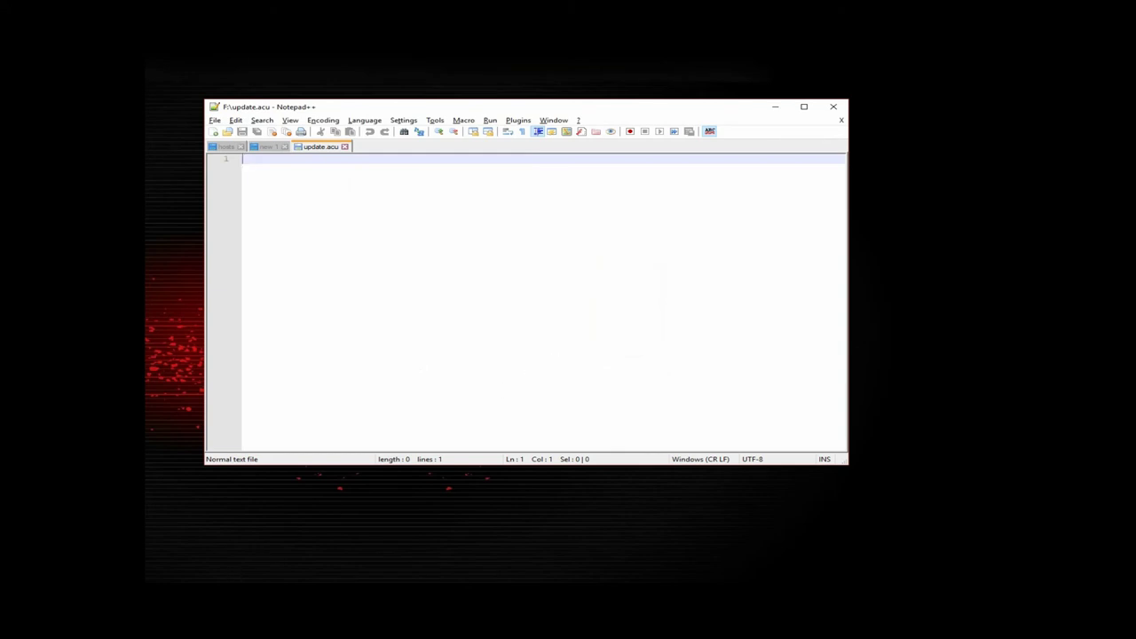
key(alt+Tab)
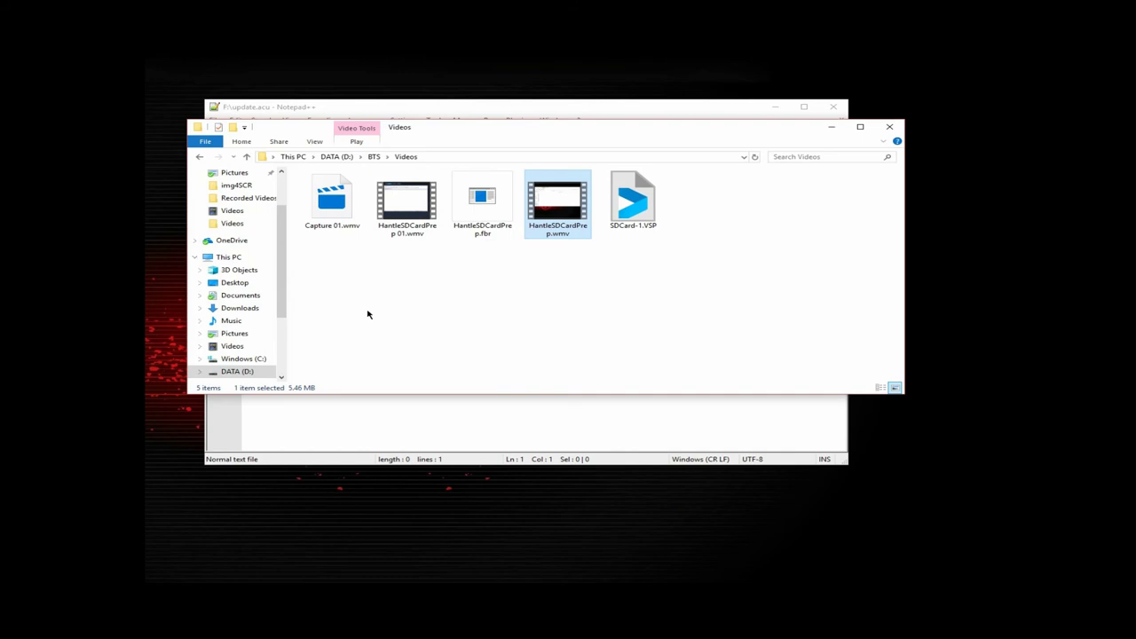
Step: Open the SD Card (F:) root and select update.acu to confirm it exists
scroll(267, 349, down, 3)
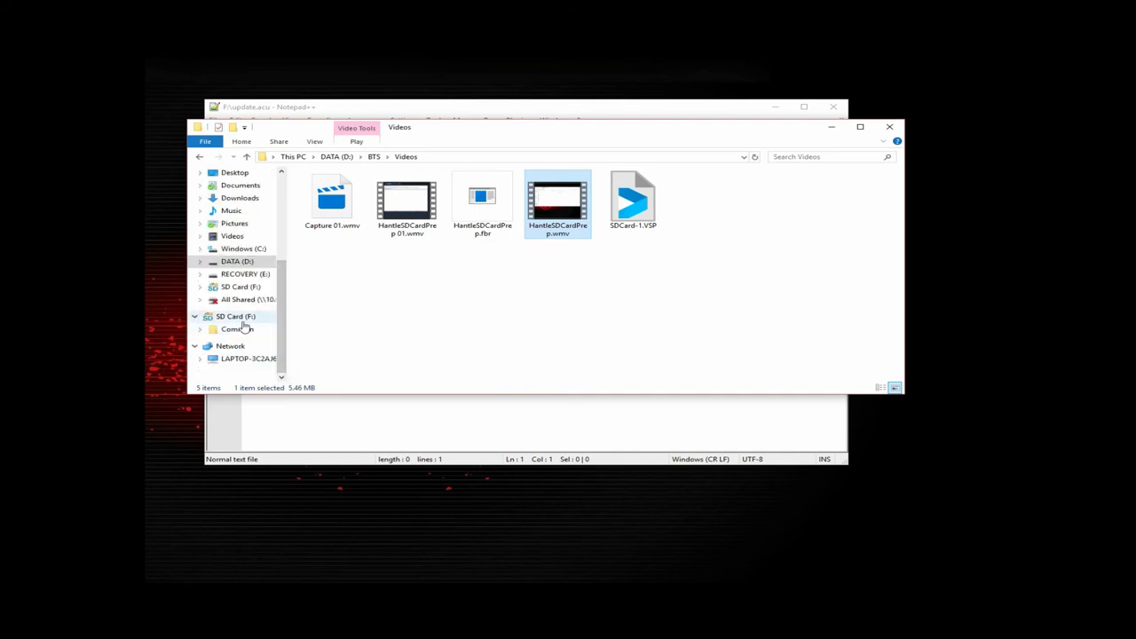
click(240, 318)
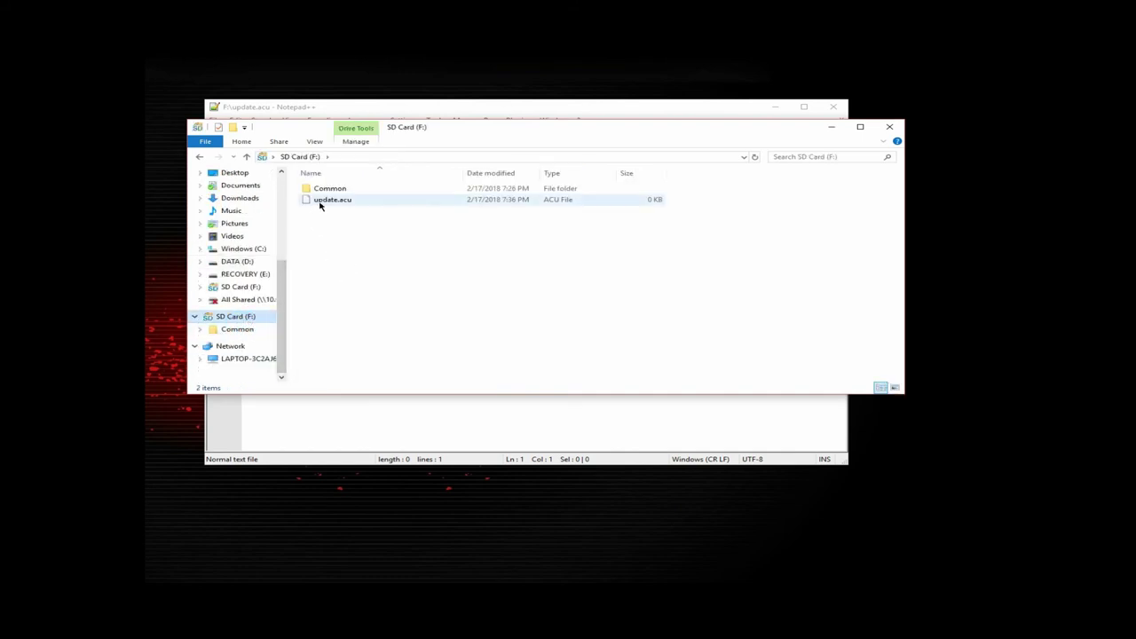
click(321, 203)
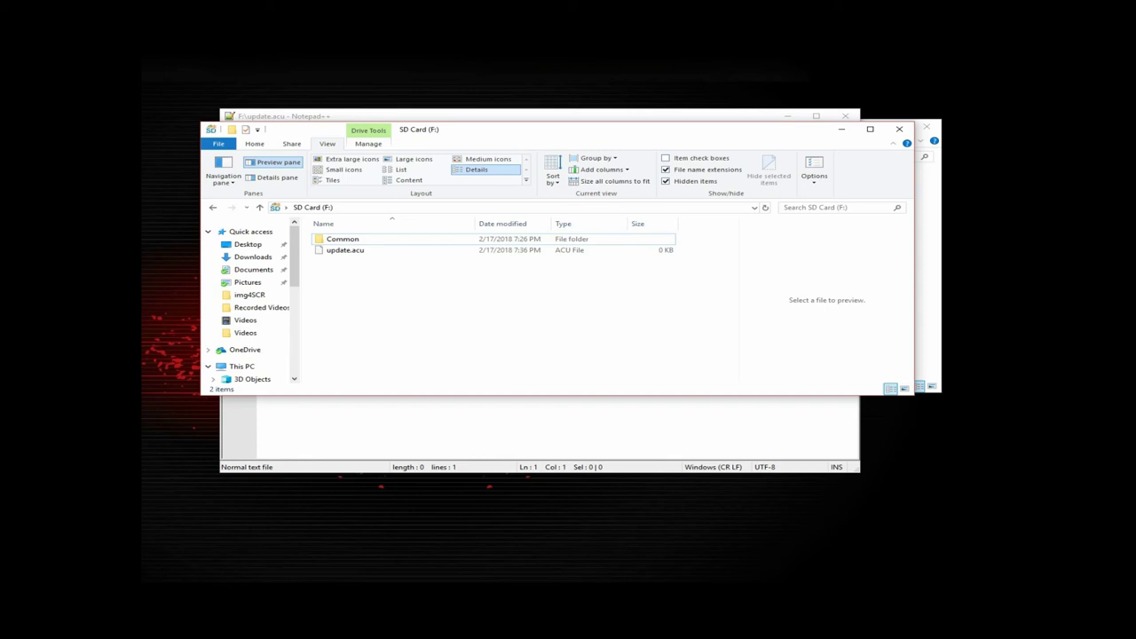
Step: Create a new folder named APP in the SD card root
right_click(361, 292)
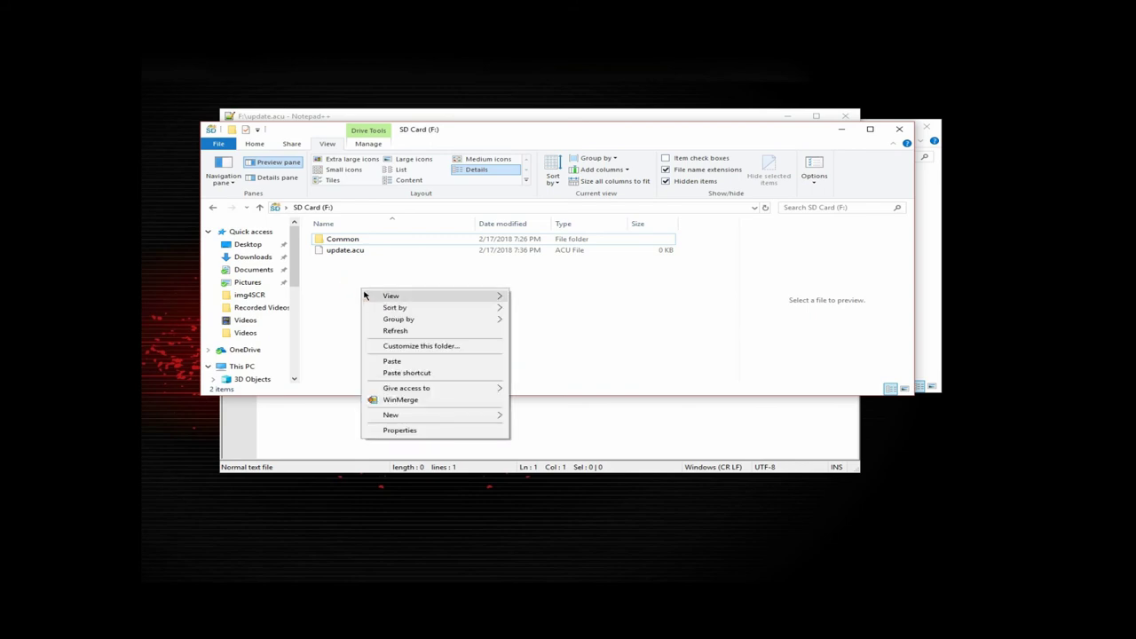
mouse_move(393, 417)
click(532, 415)
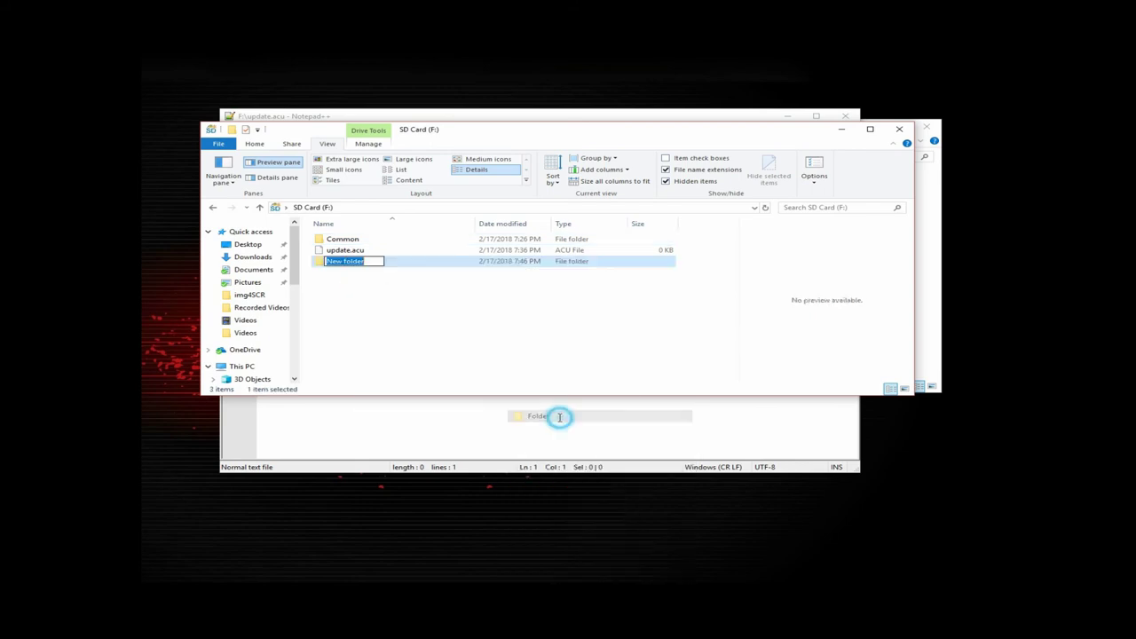
text(APP)
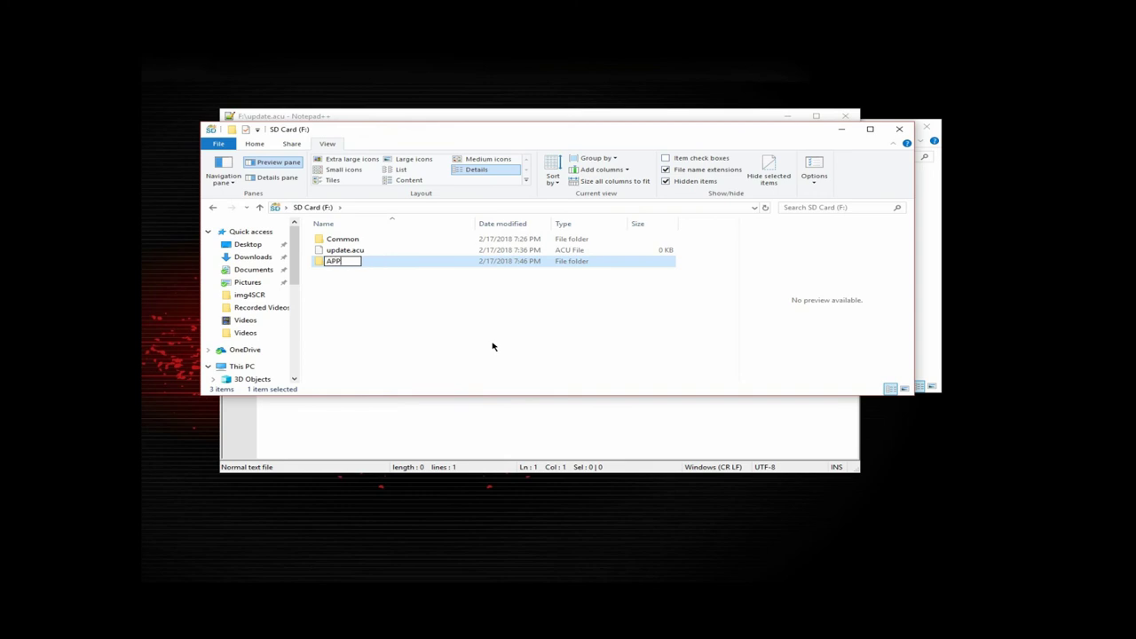
key(Return)
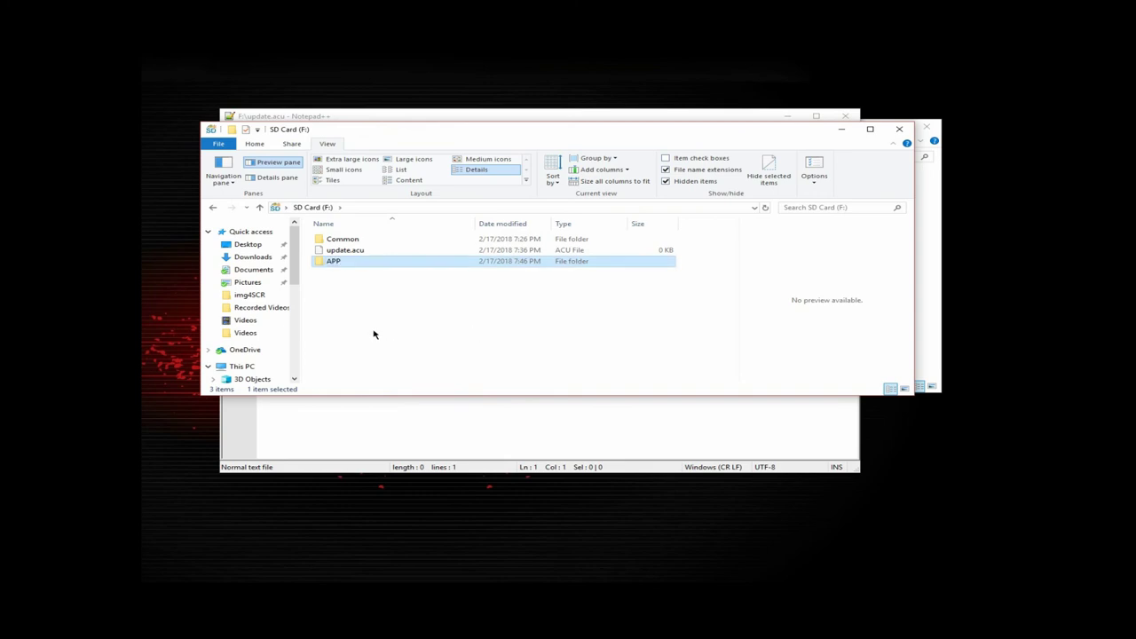
Step: Cut the Common folder and paste it inside APP
click(342, 242)
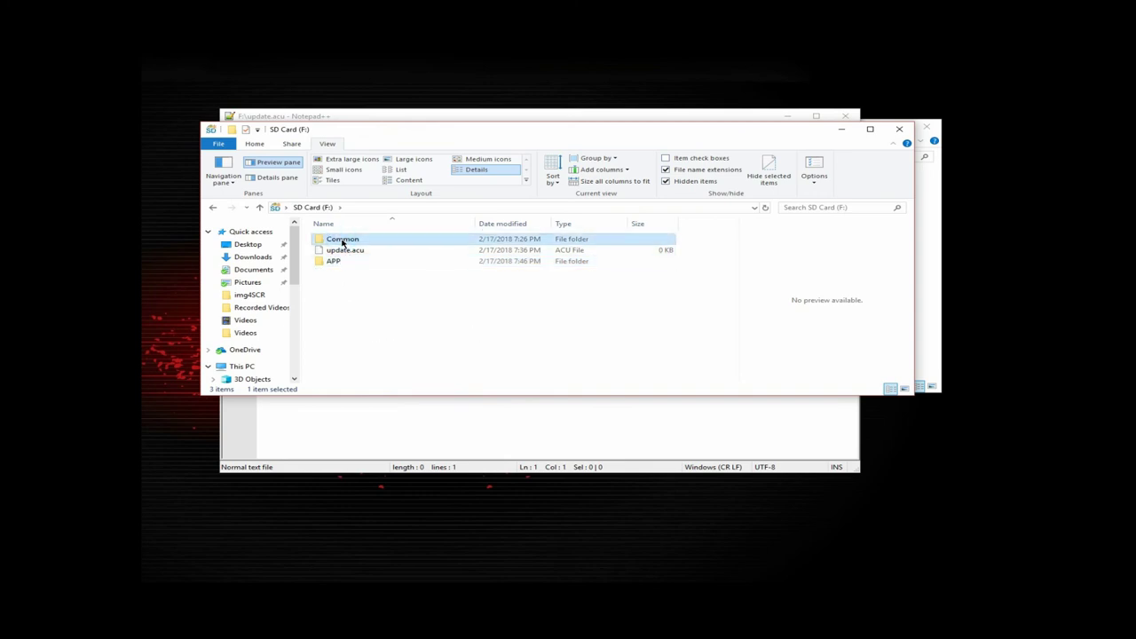
right_click(342, 243)
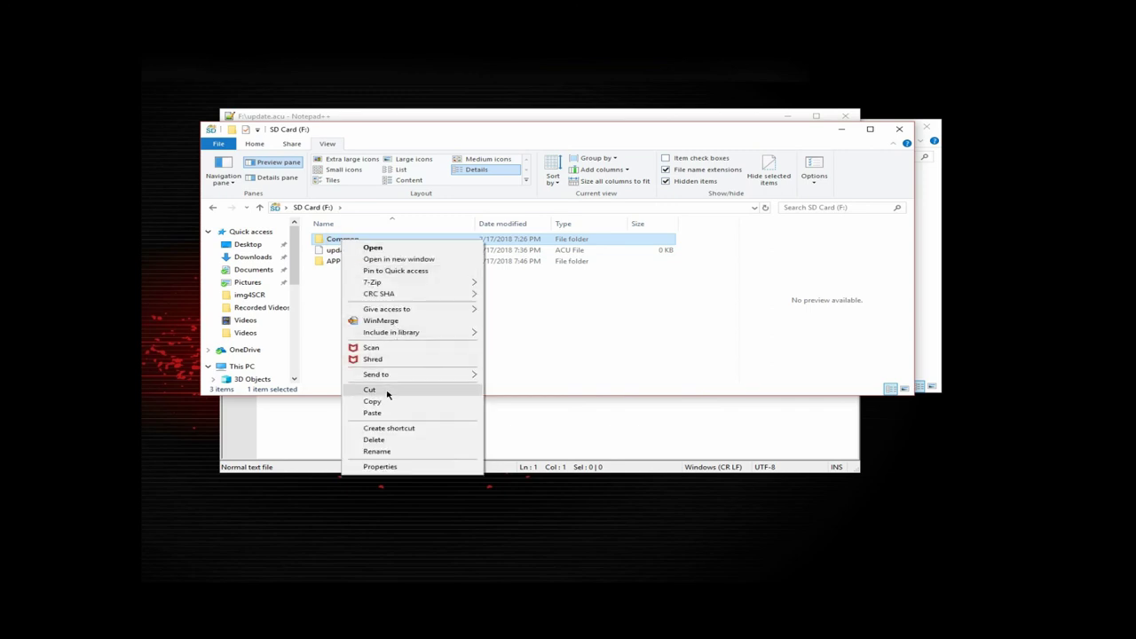
click(386, 390)
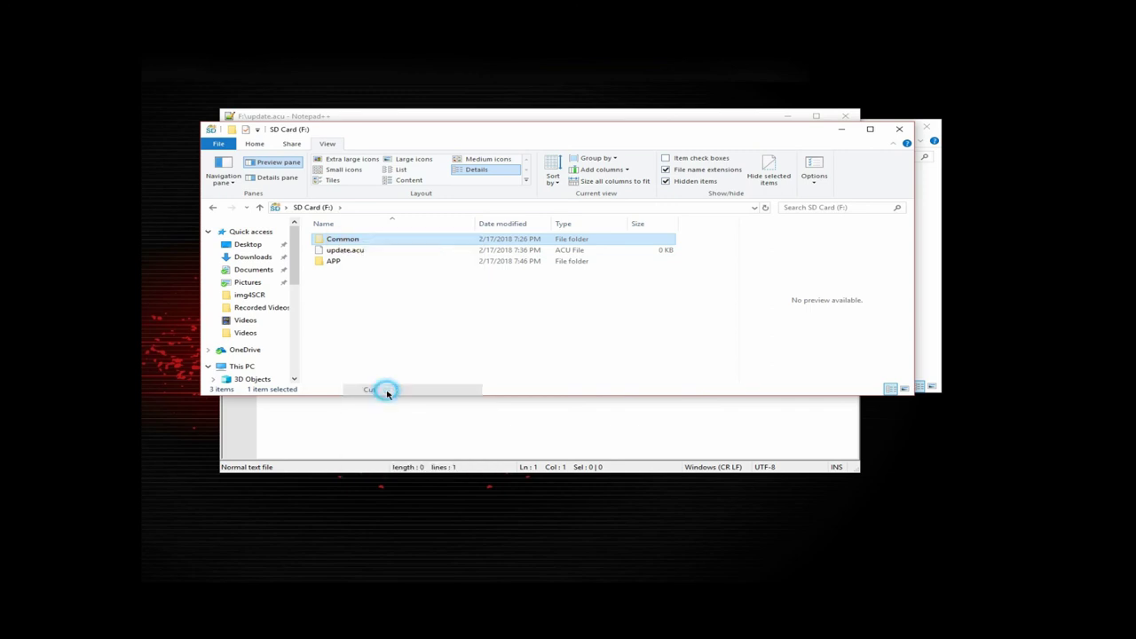
double_click(334, 262)
right_click(354, 301)
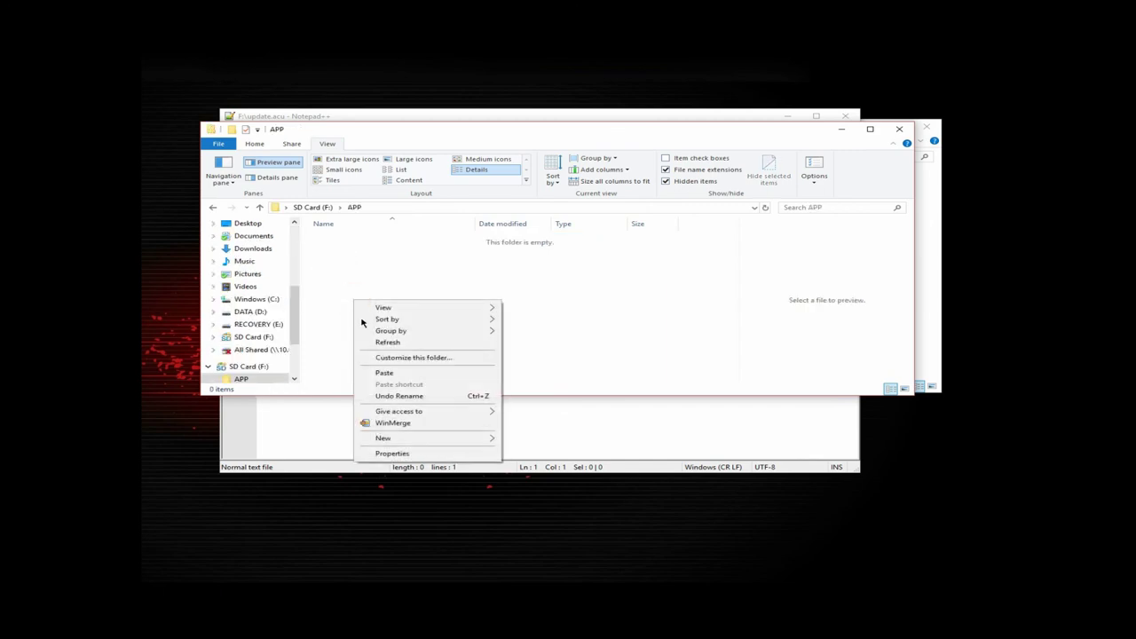
click(395, 376)
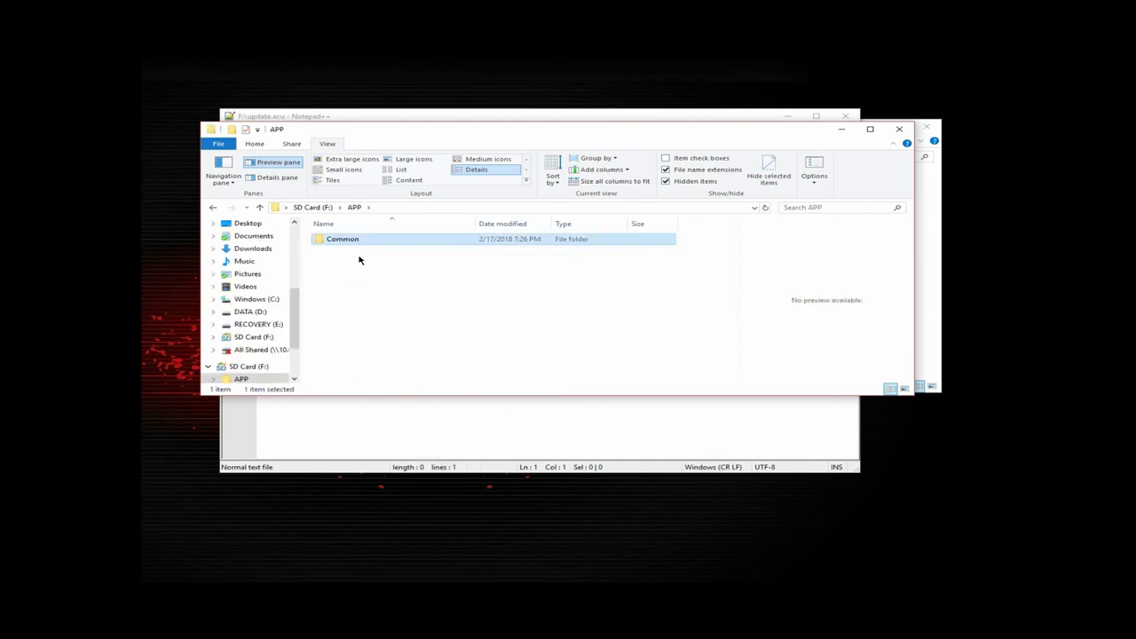
Step: Check that APP\Common\img4SCR holds the eight center images, then go back to the SD card root
click(315, 206)
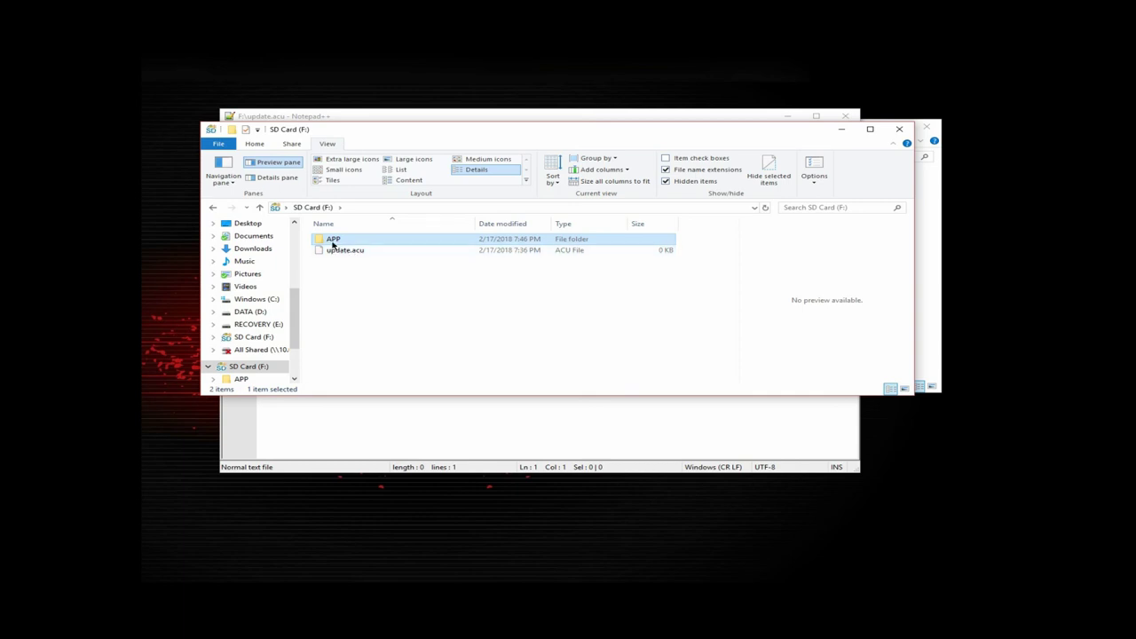
double_click(333, 242)
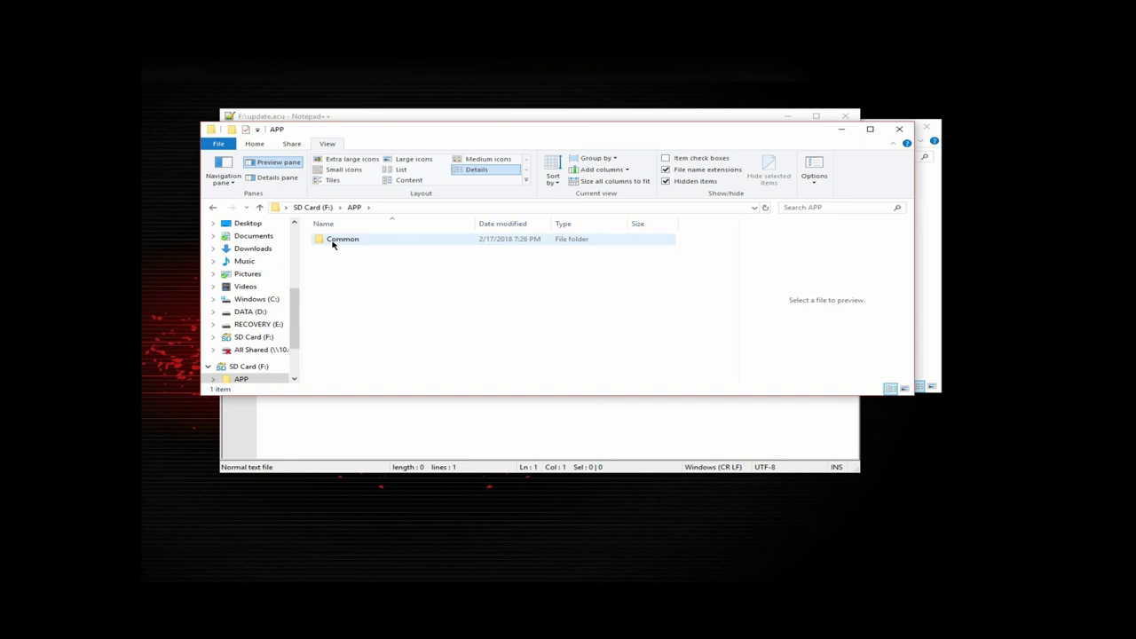
double_click(333, 240)
double_click(333, 241)
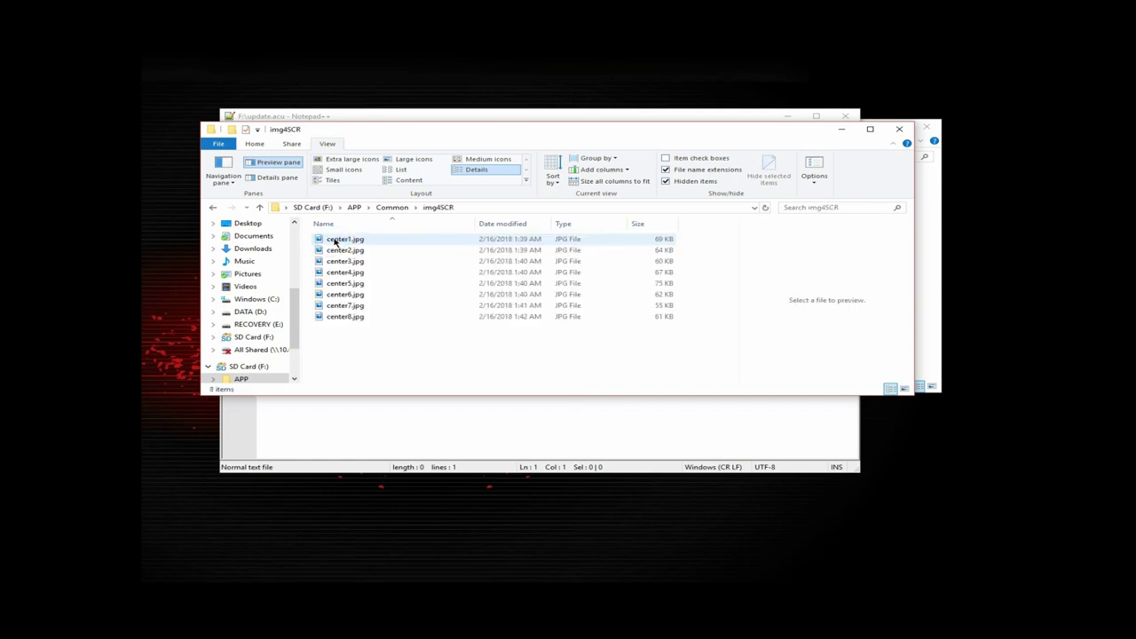
click(356, 206)
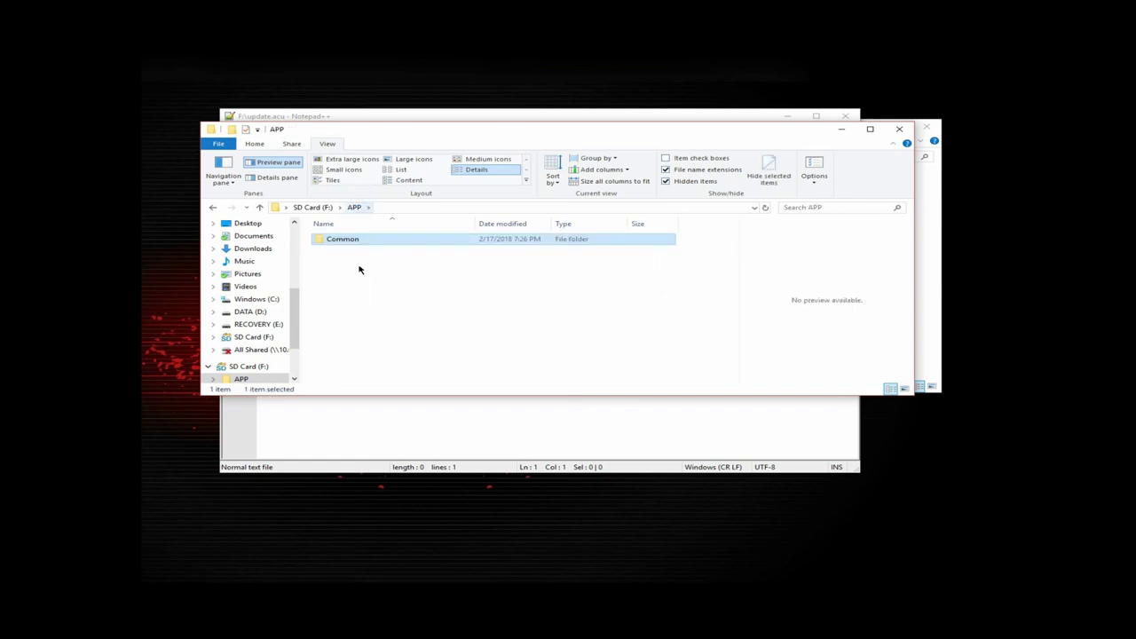
click(315, 207)
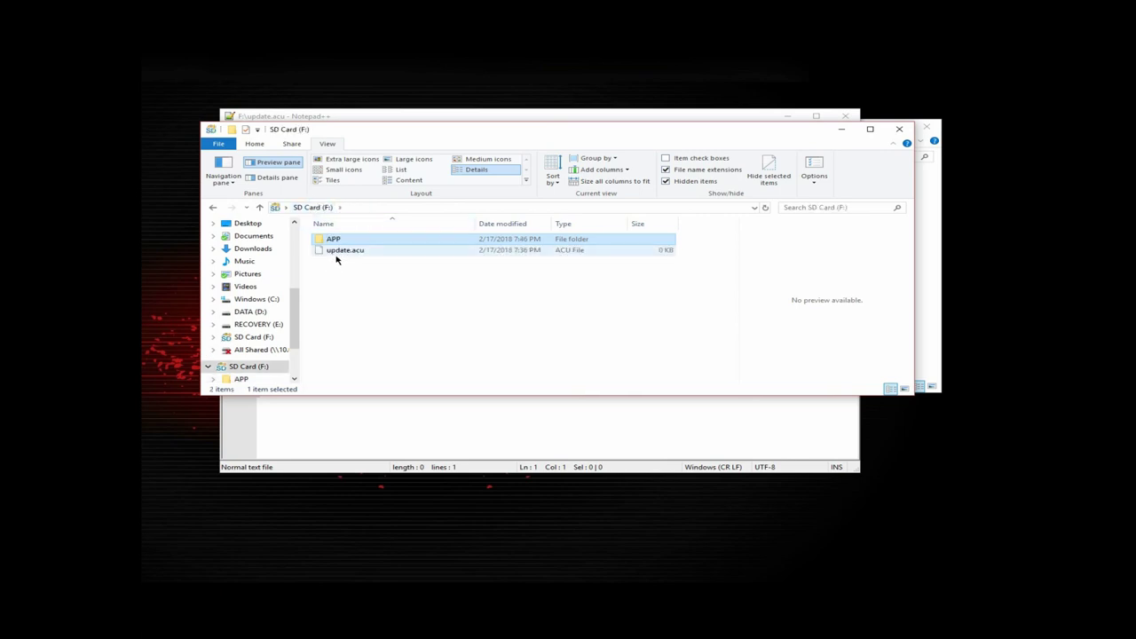